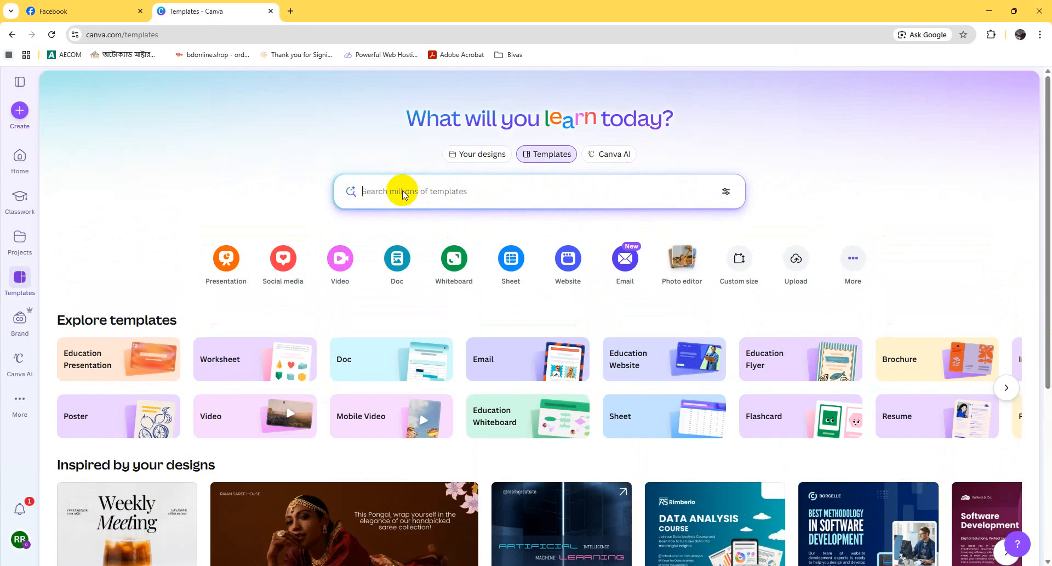
Step: Search the template library for "interior designer video ad"
click(403, 192)
text(interior)
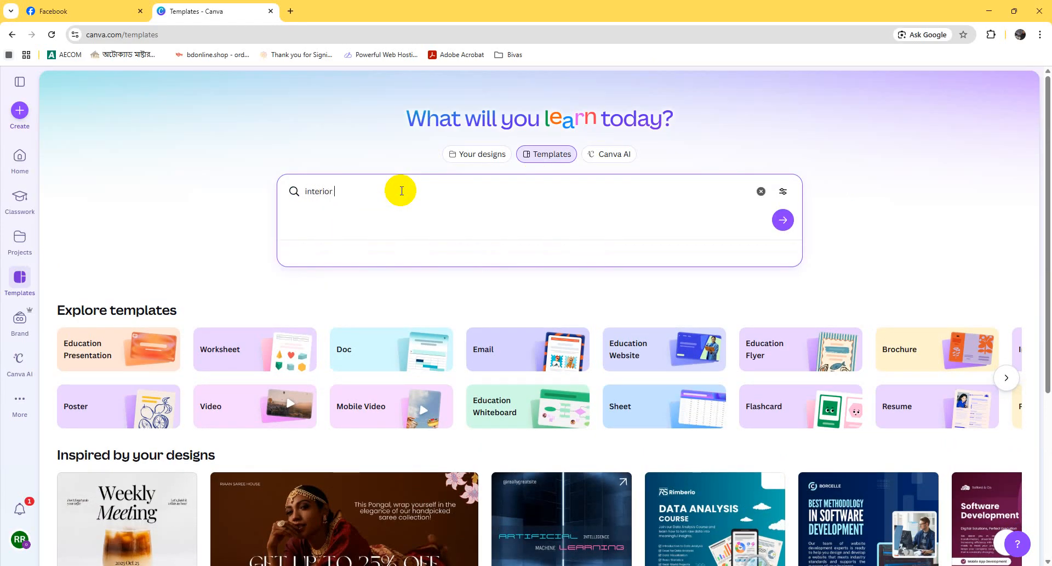
text( designer video ad)
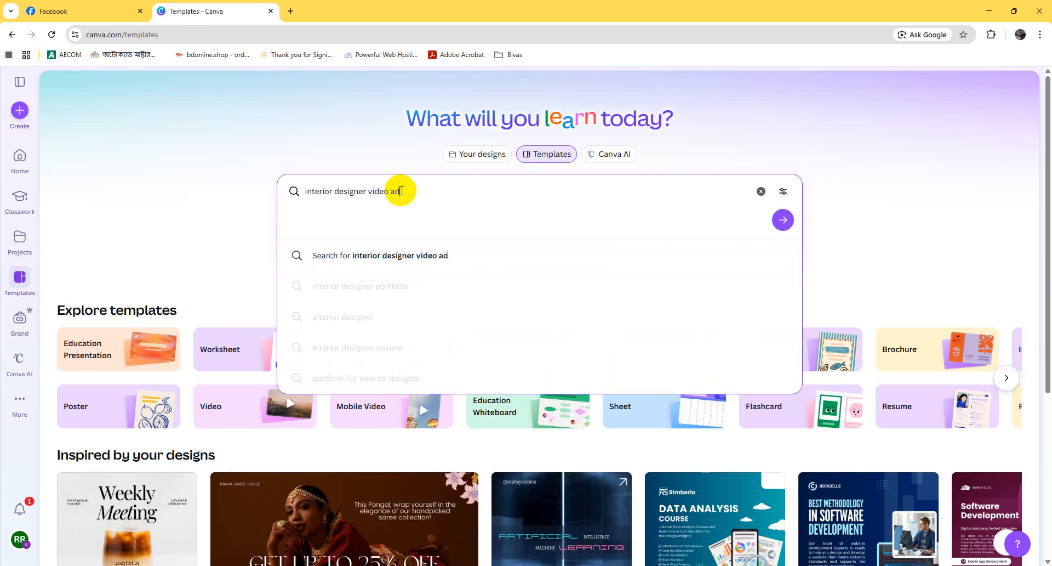
key(Return)
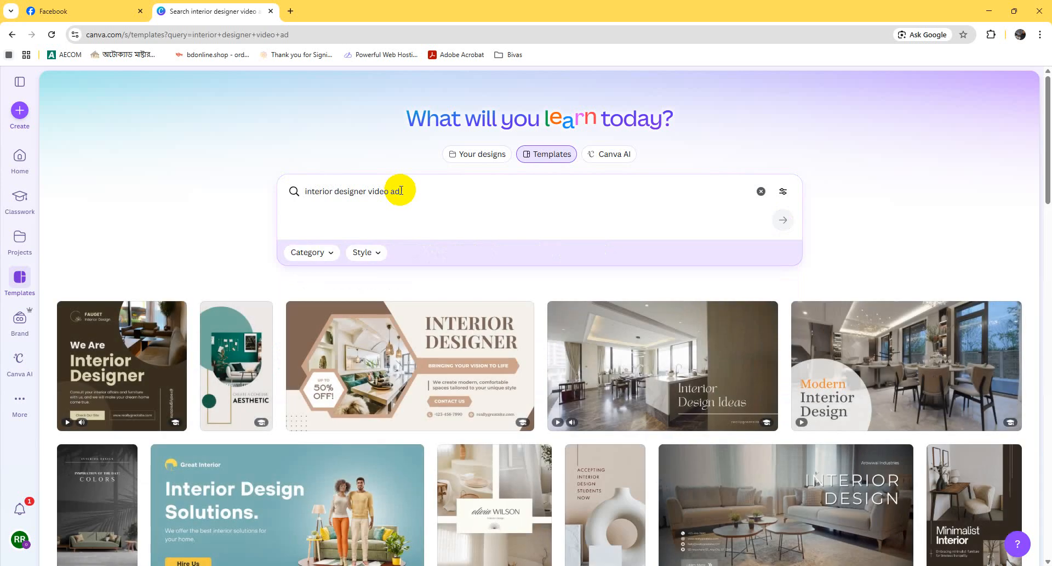
Step: Open the Black and White Minimalist Interior Design Video template from the results for customizing
scroll(399, 276, down, 4)
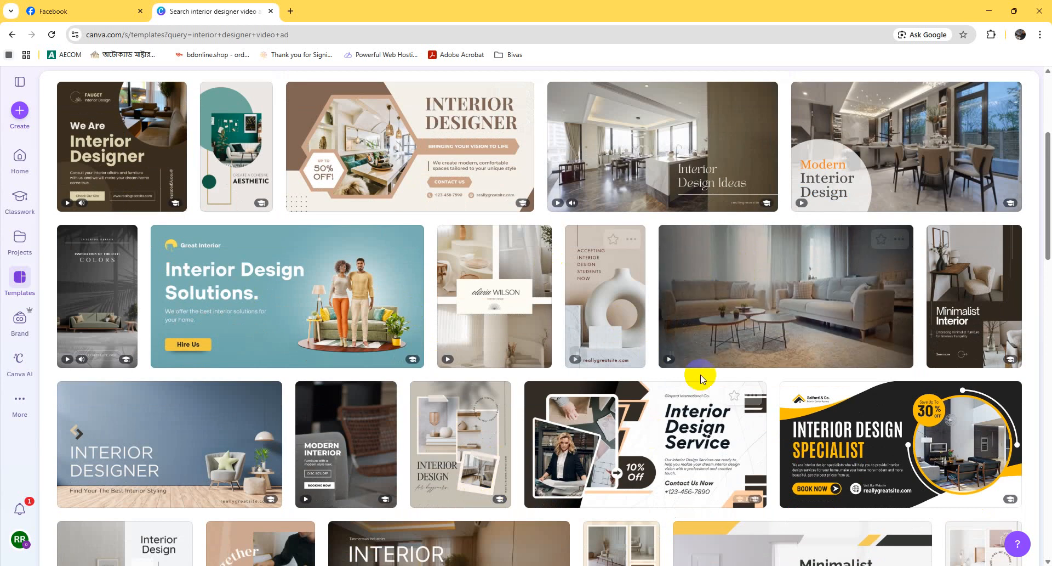
mouse_move(813, 316)
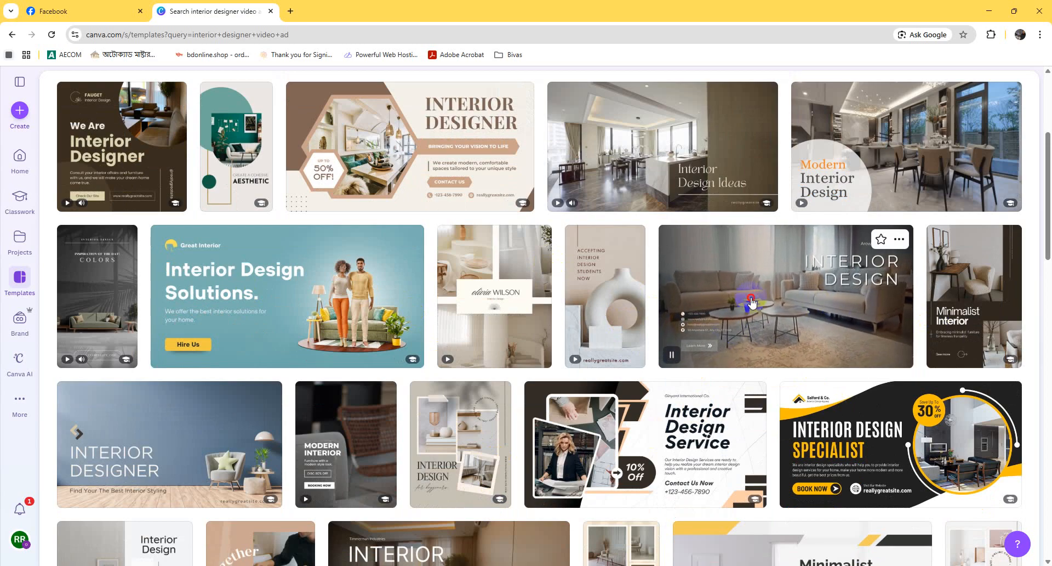
click(751, 302)
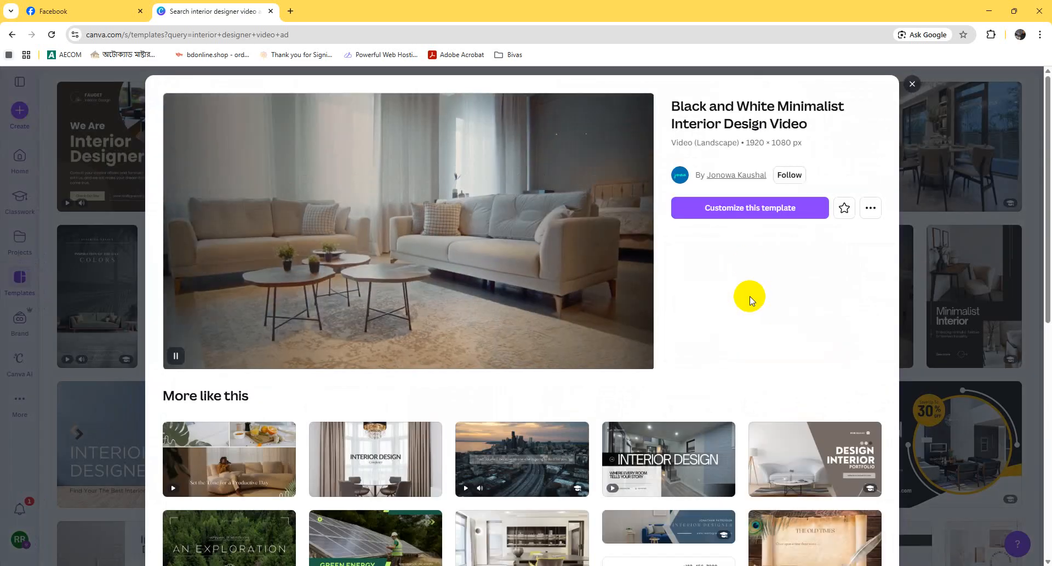
click(755, 212)
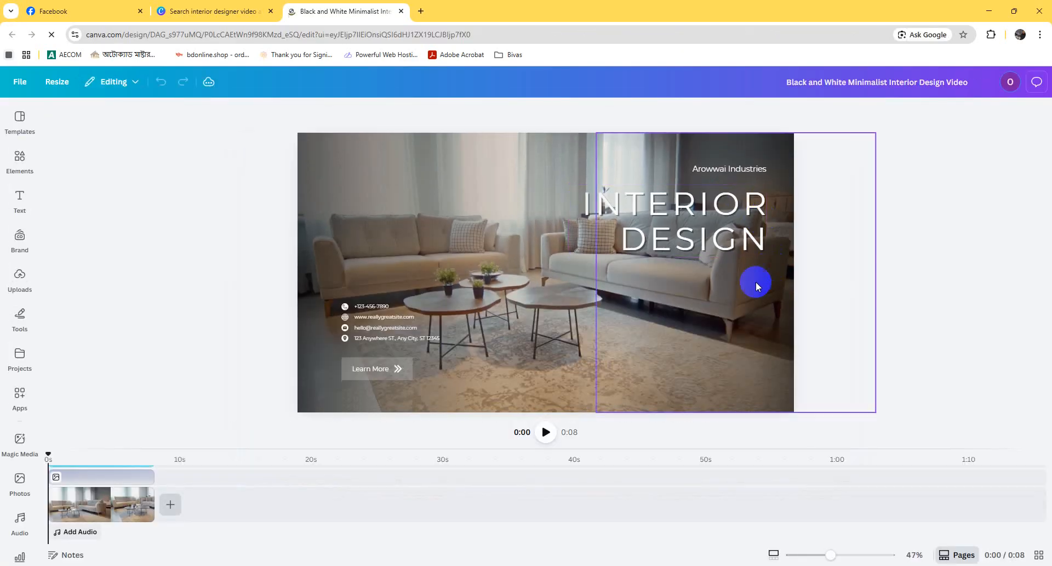
Step: Replace the company name above the INTERIOR DESIGN title with "Cad & Web"
click(672, 212)
click(911, 202)
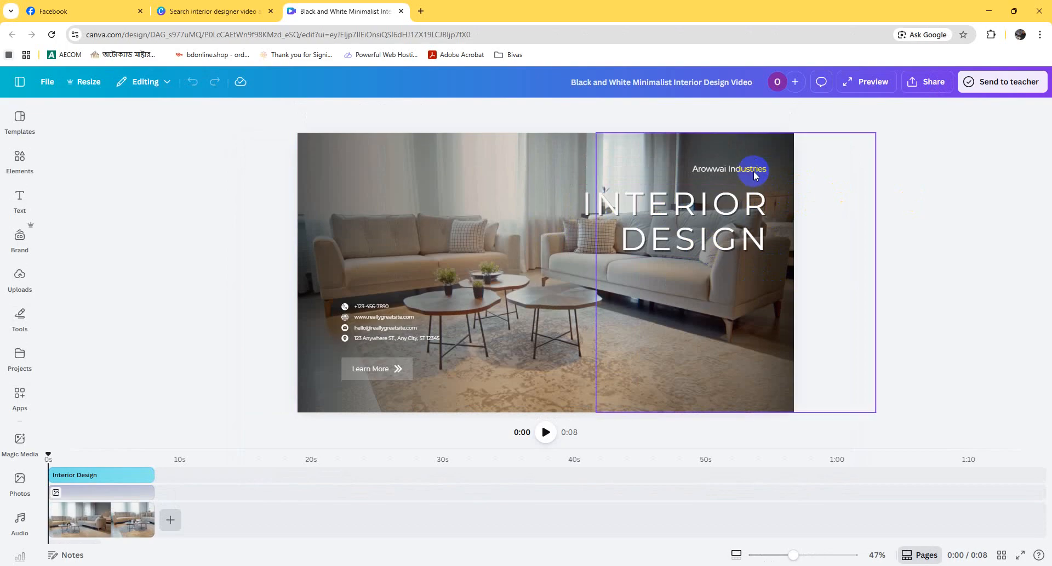
click(751, 169)
click(750, 169)
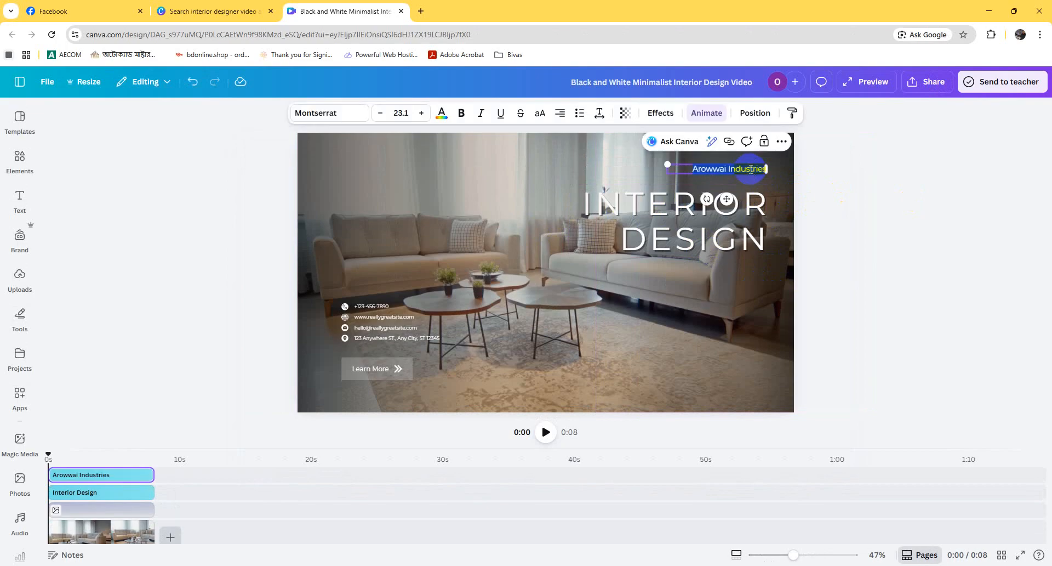
text(C)
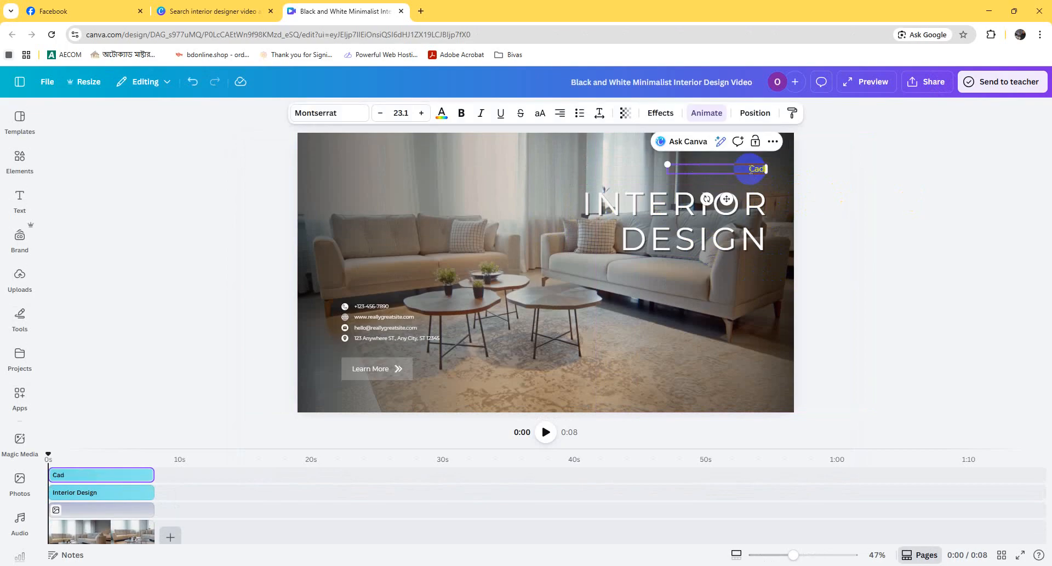
click(899, 201)
click(755, 168)
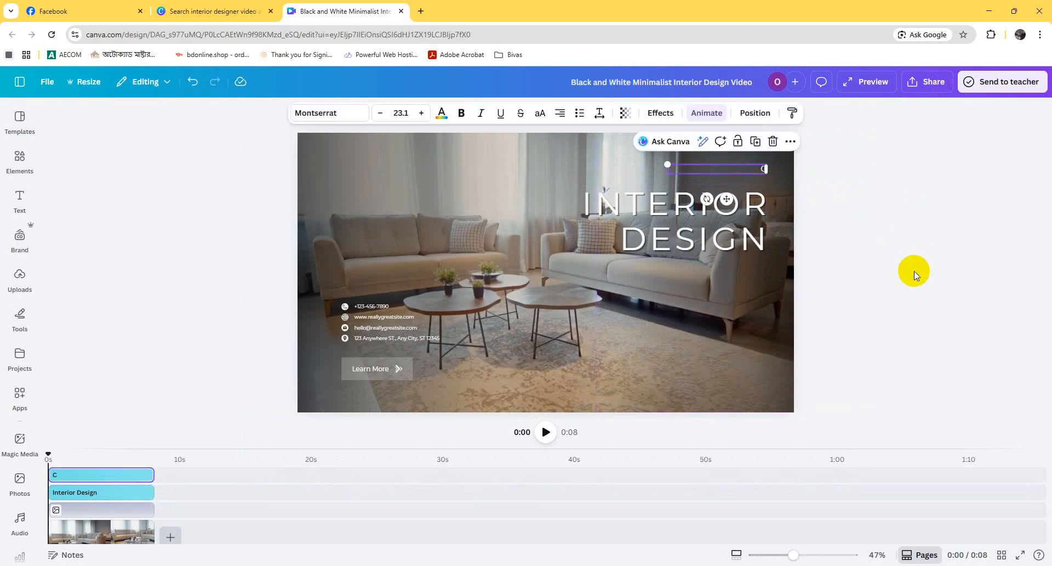
click(749, 167)
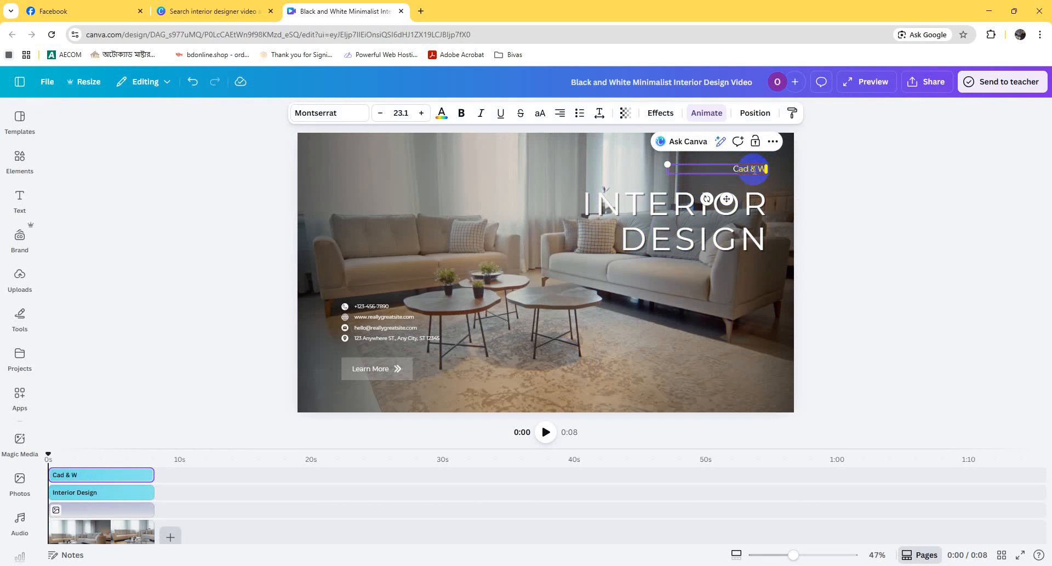
click(877, 284)
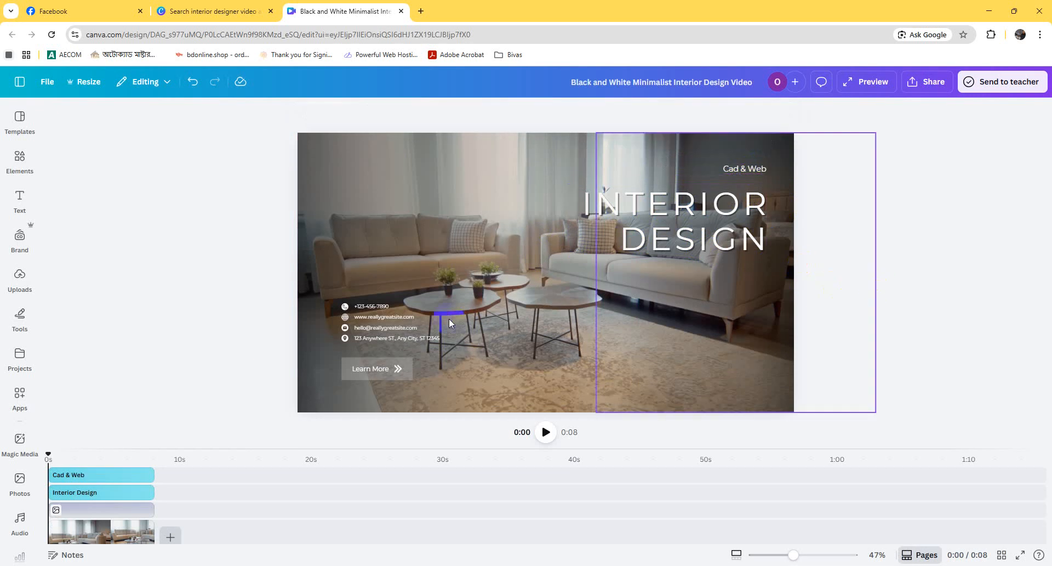
click(386, 306)
click(387, 306)
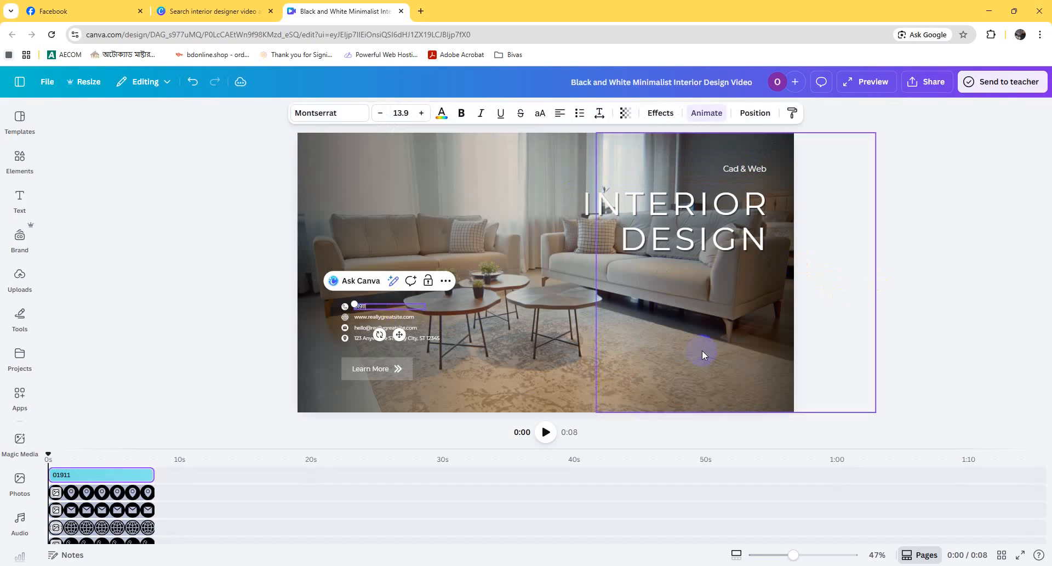
text(8)
double_click(413, 318)
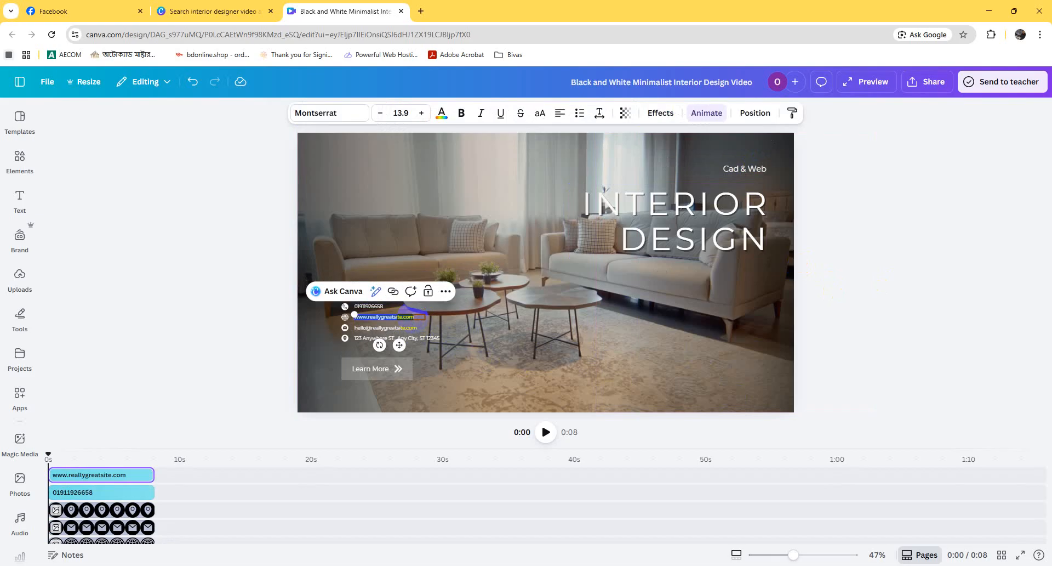
text(www.cadnweb)
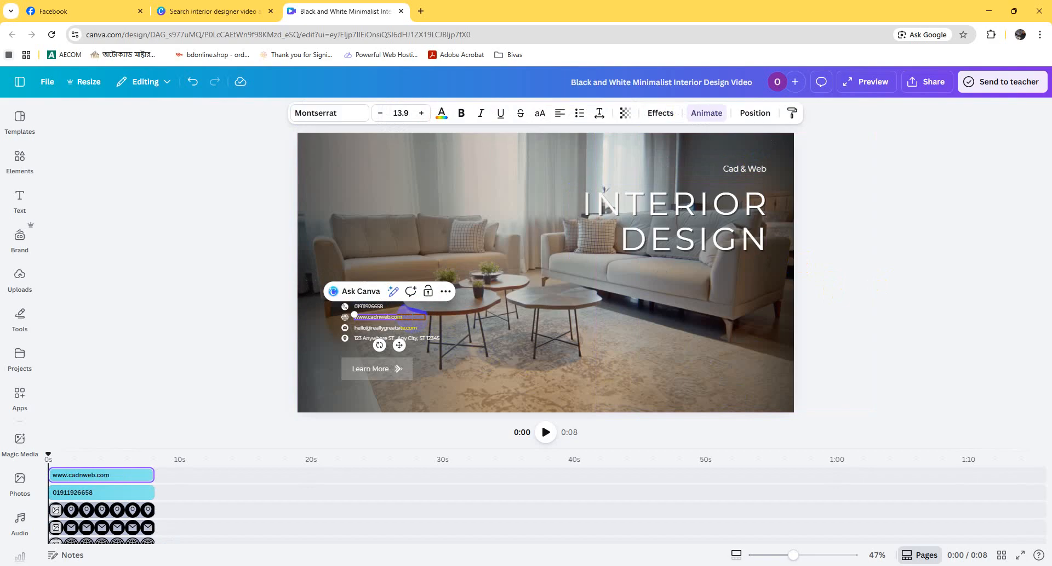
Step: Delete the placeholder e-mail line and its envelope icon from the contact details
double_click(398, 328)
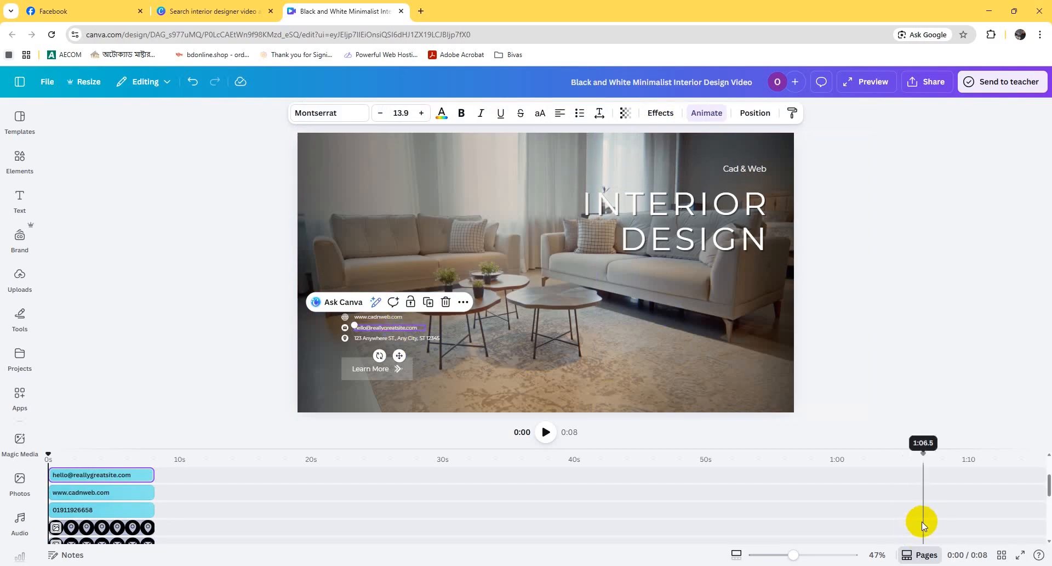
drag(805, 557, 801, 555)
double_click(310, 347)
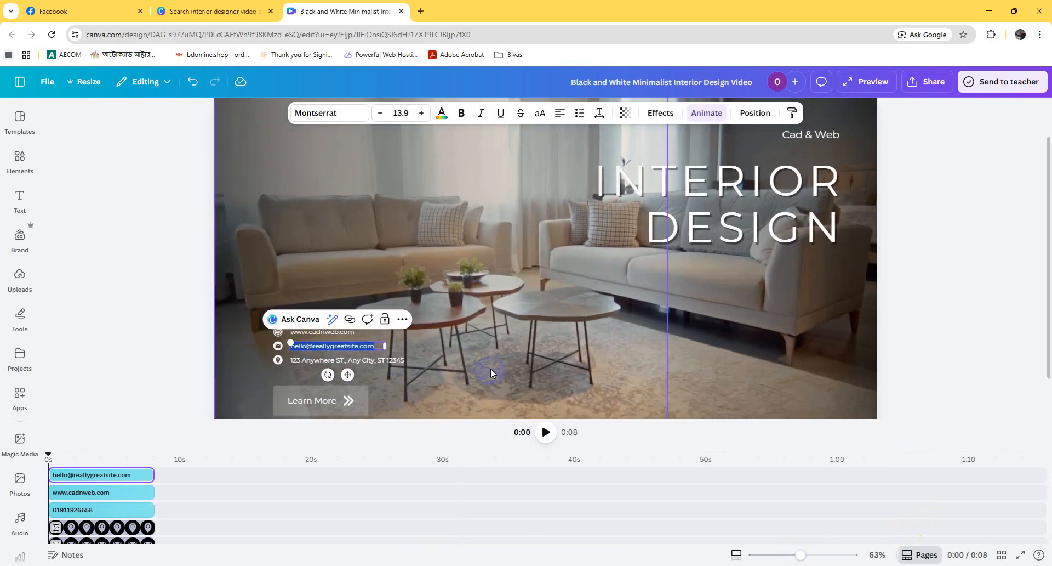
click(905, 363)
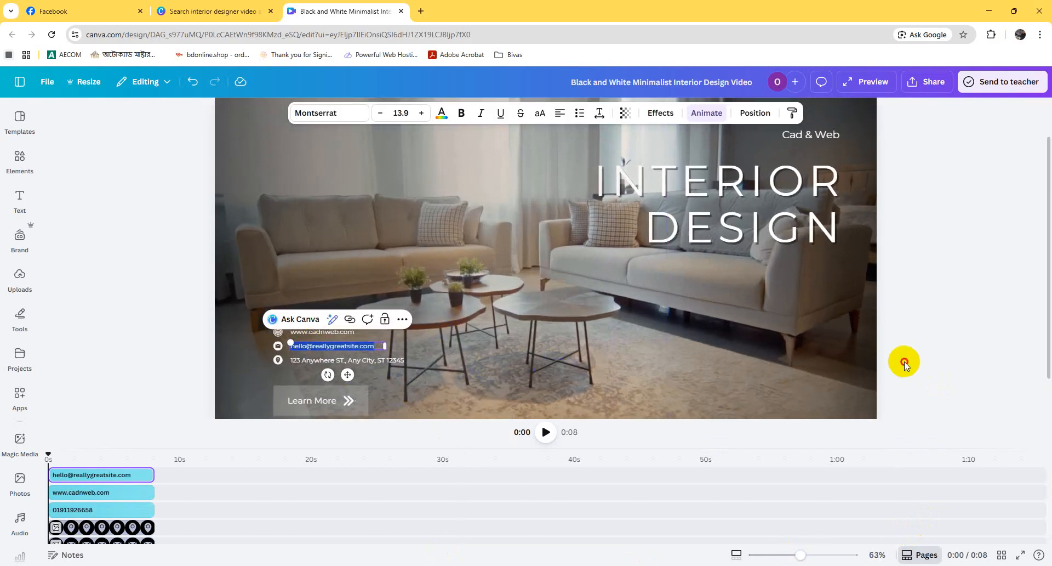
click(371, 348)
key(Delete)
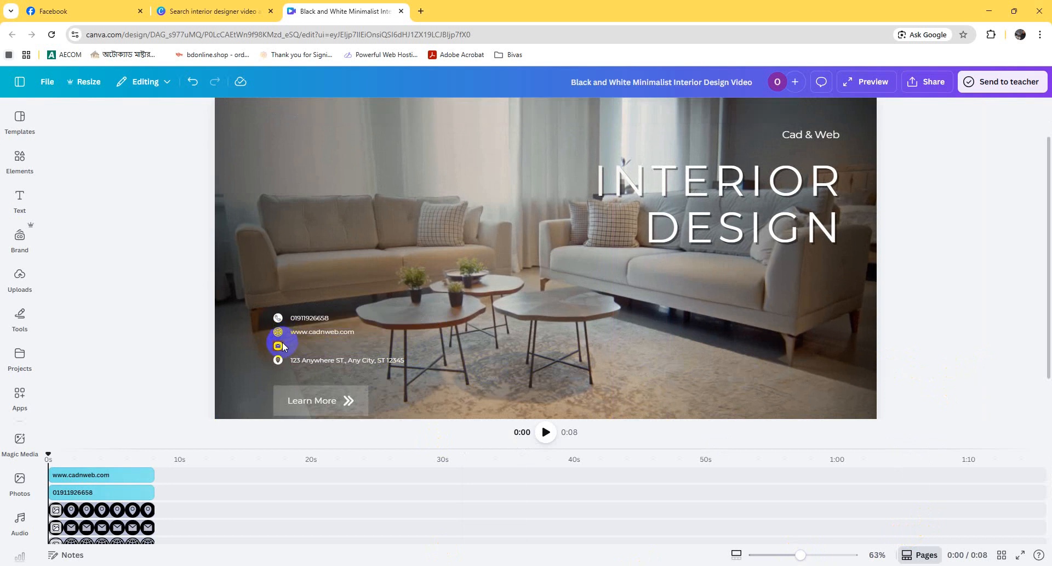
click(279, 346)
key(Delete)
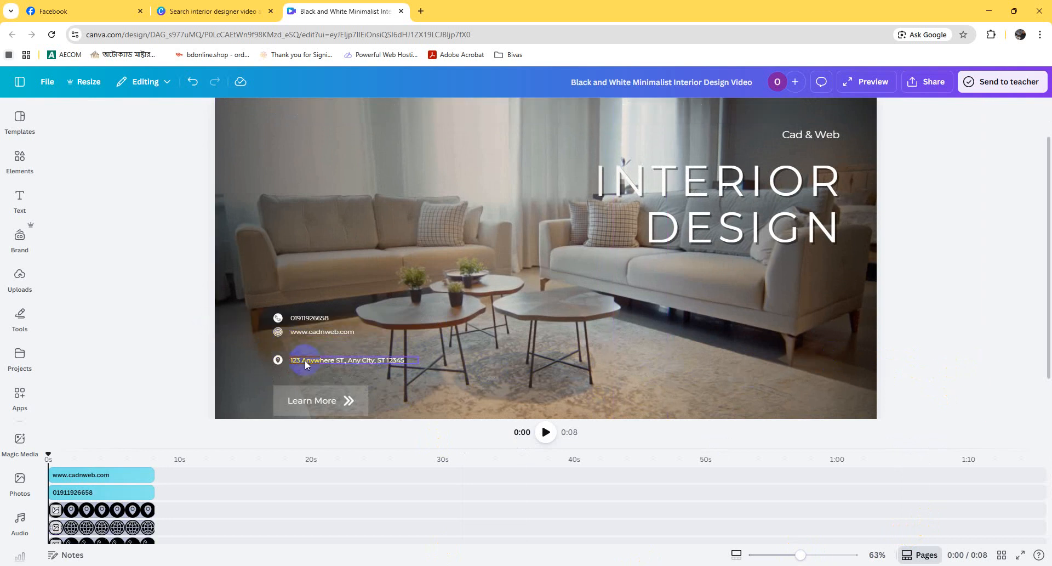
Step: Move the address line together with its location icon up, closer beneath the website line
click(286, 362)
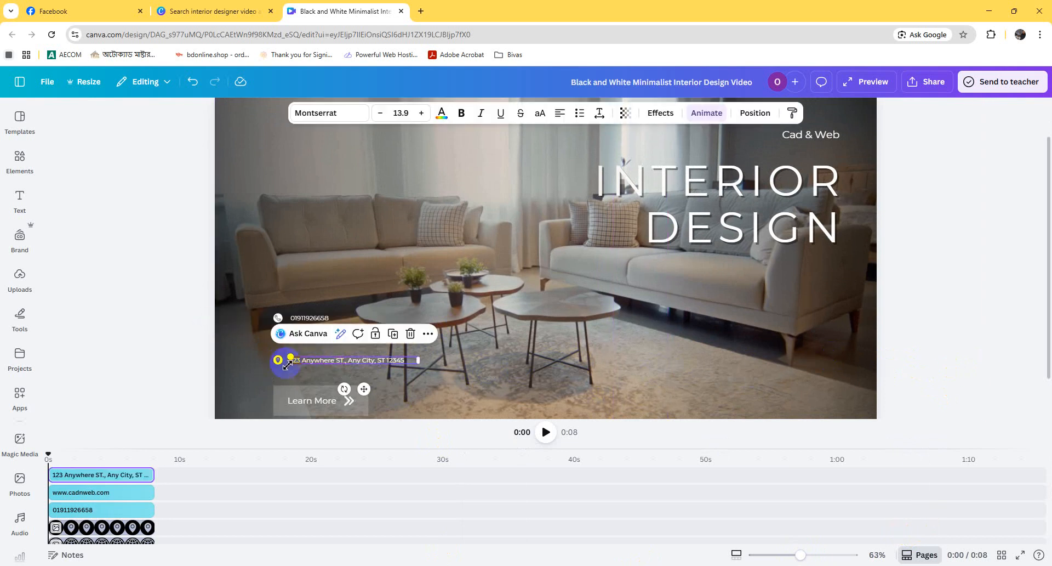
shift+click(278, 362)
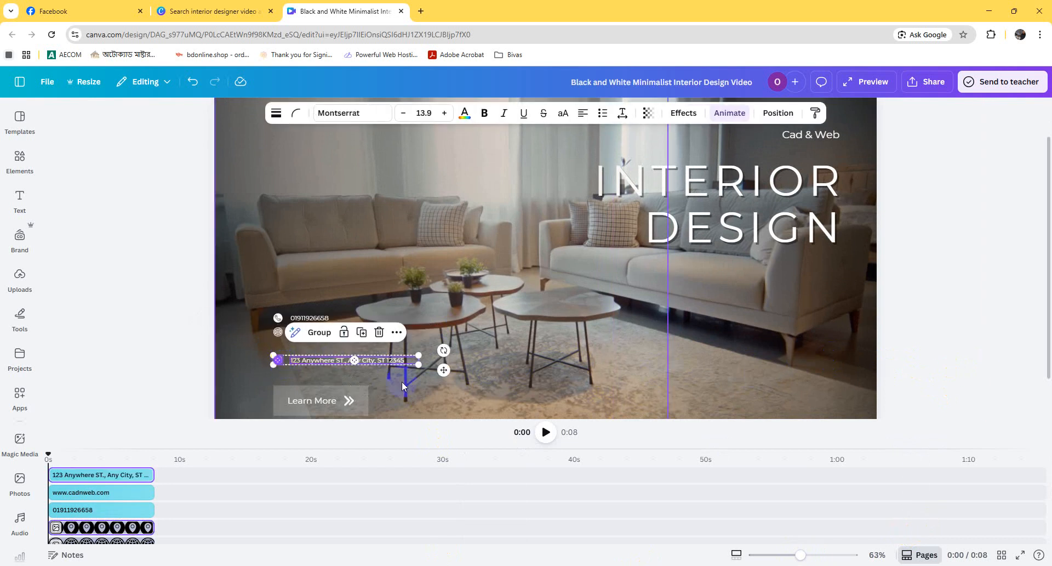
click(433, 388)
key(Up)
key(Up)
key(Up)
key(Up)
key(Up)
key(Up)
key(Up)
key(Up)
key(Up)
key(Up)
key(Up)
key(Up)
key(Up)
key(Up)
key(Up)
key(Up)
key(Up)
key(Up)
key(Up)
key(Up)
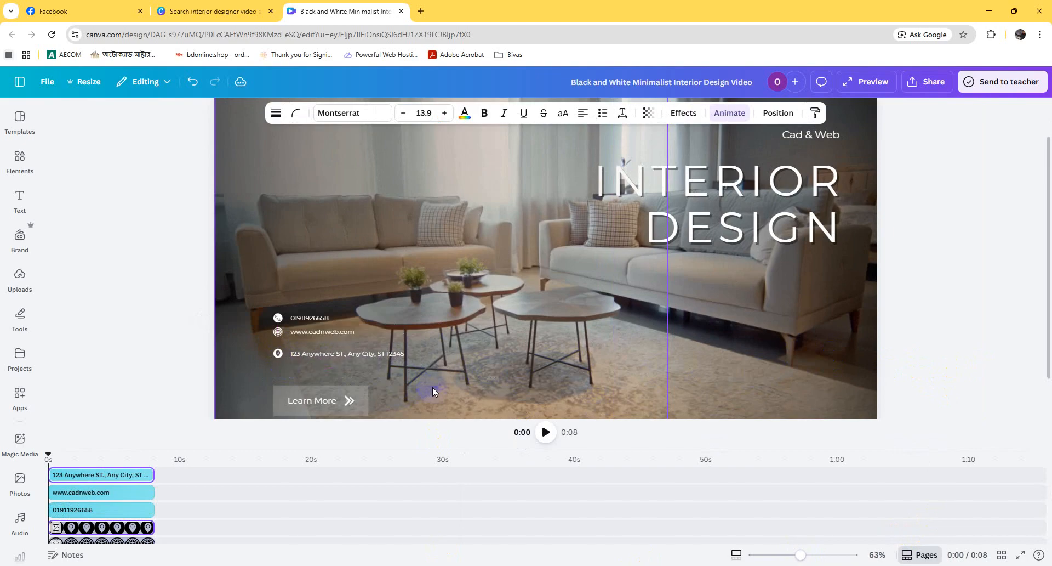
key(Up)
key(Up)
key(Up)
key(Up)
key(Up)
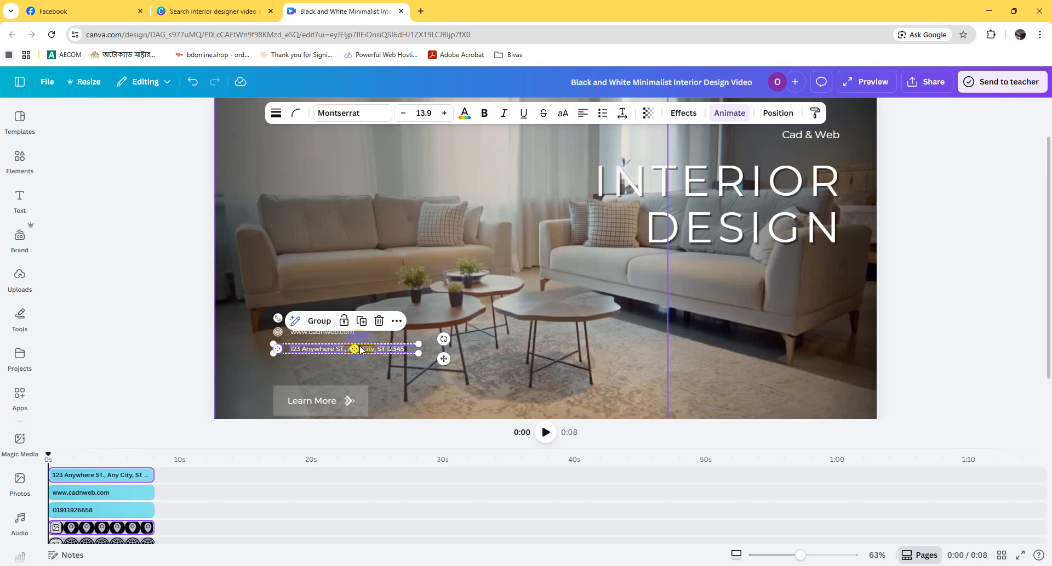
Step: Replace the placeholder address text with the business's postal address
double_click(386, 350)
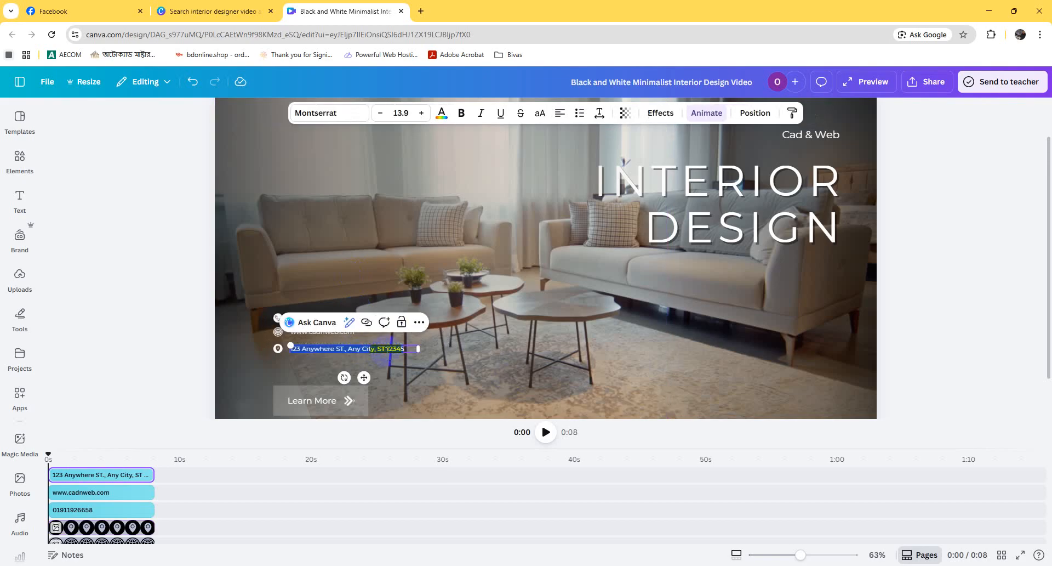
text(77/A, East Rampura, Dhak)
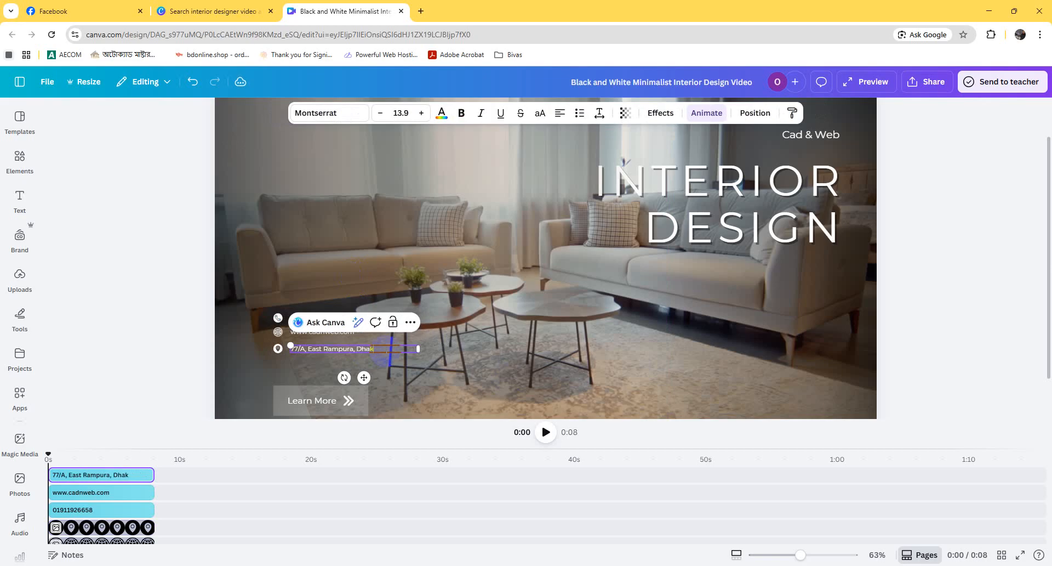
text(a)
Step: Delete the Learn More button below the contact details, including its label and double-arrow icon
click(333, 398)
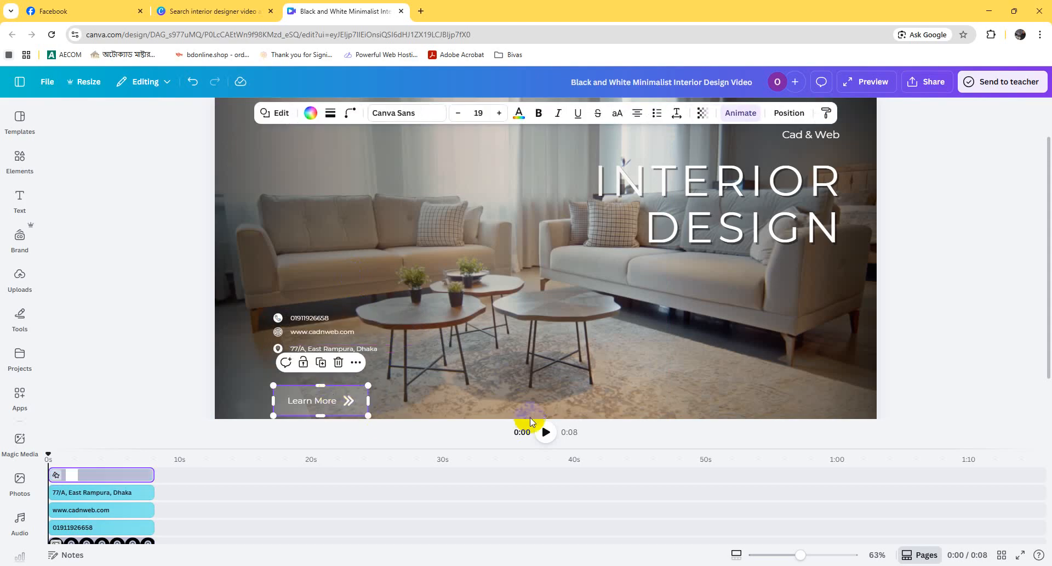
click(350, 400)
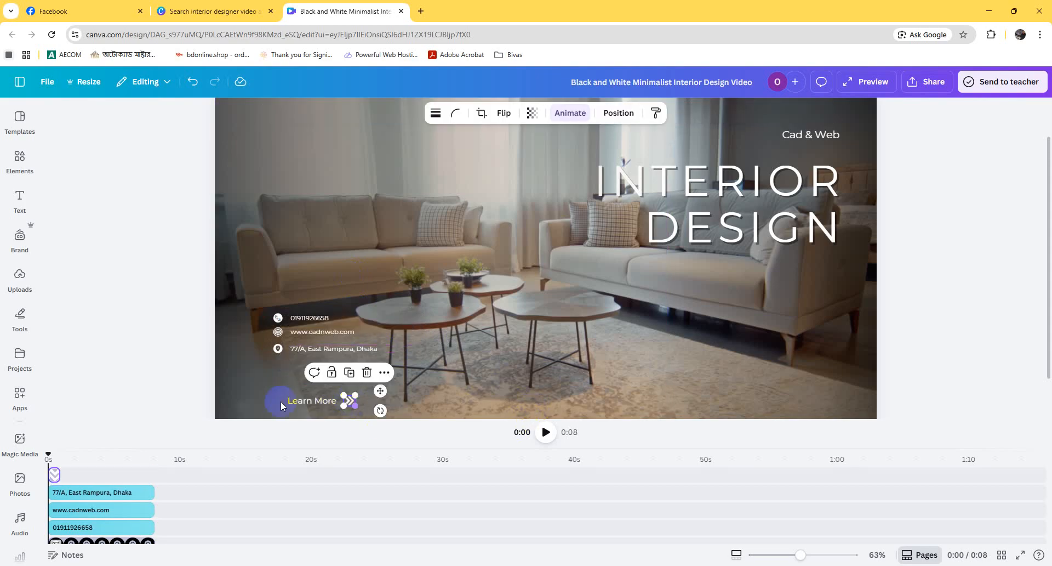
key(Delete)
click(314, 402)
key(Delete)
Step: Enlarge the "Cad & Web" text above the title to a font size of about 47.5
scroll(825, 191, up, 1)
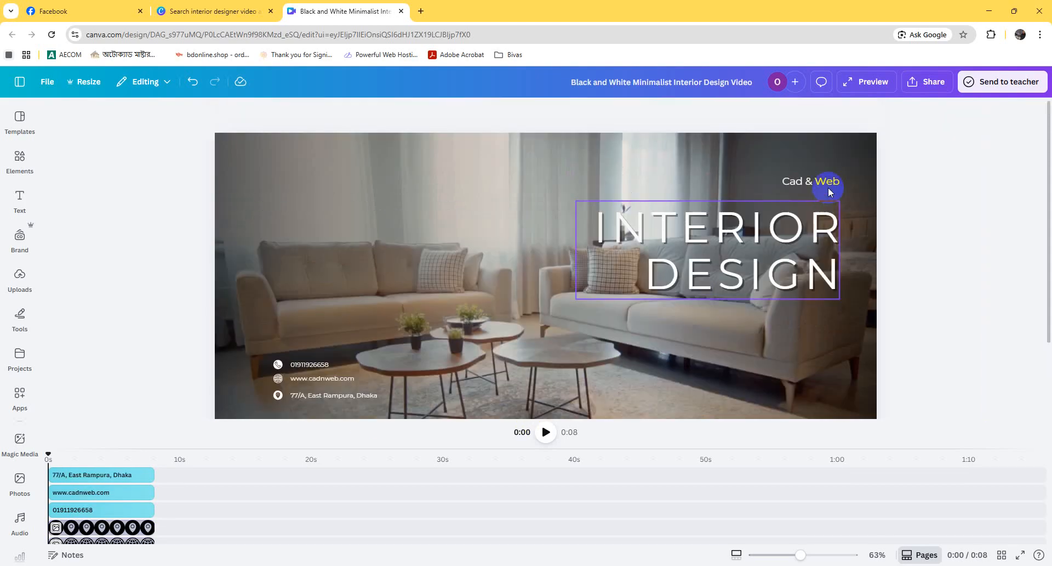
click(822, 183)
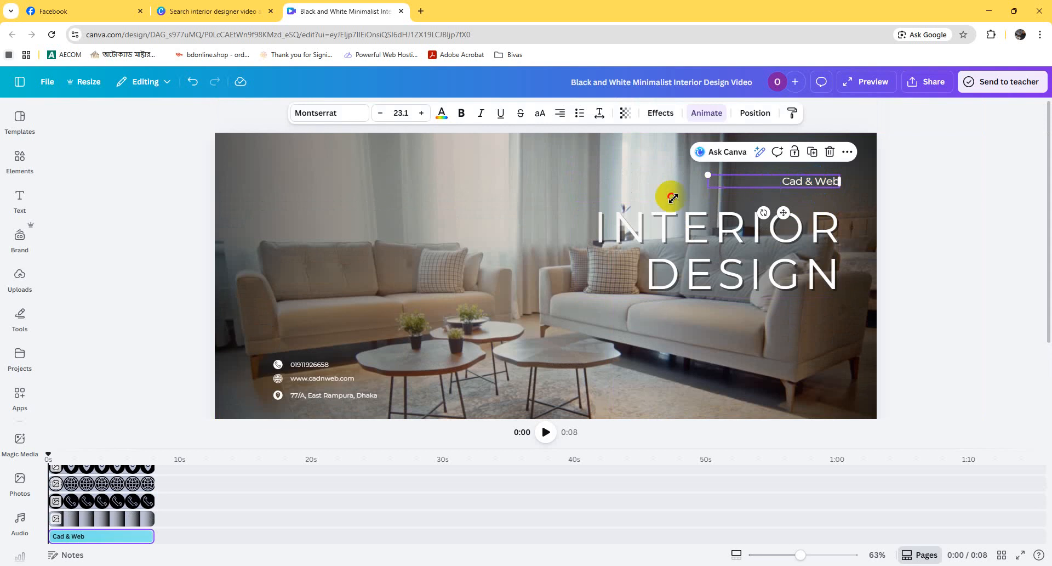
drag(673, 197, 567, 223)
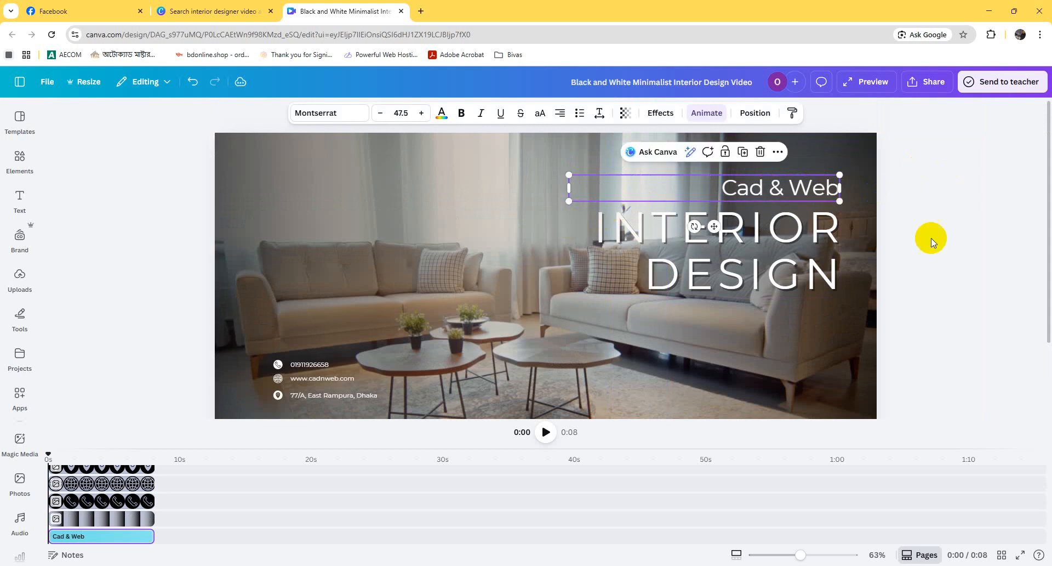
scroll(383, 305, down, 2)
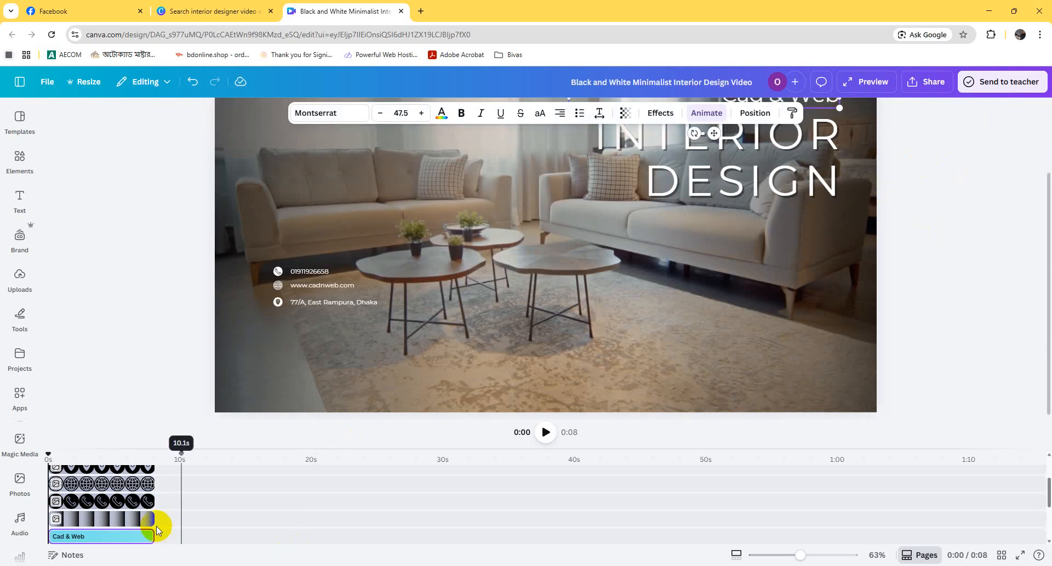
scroll(188, 488, up, 3)
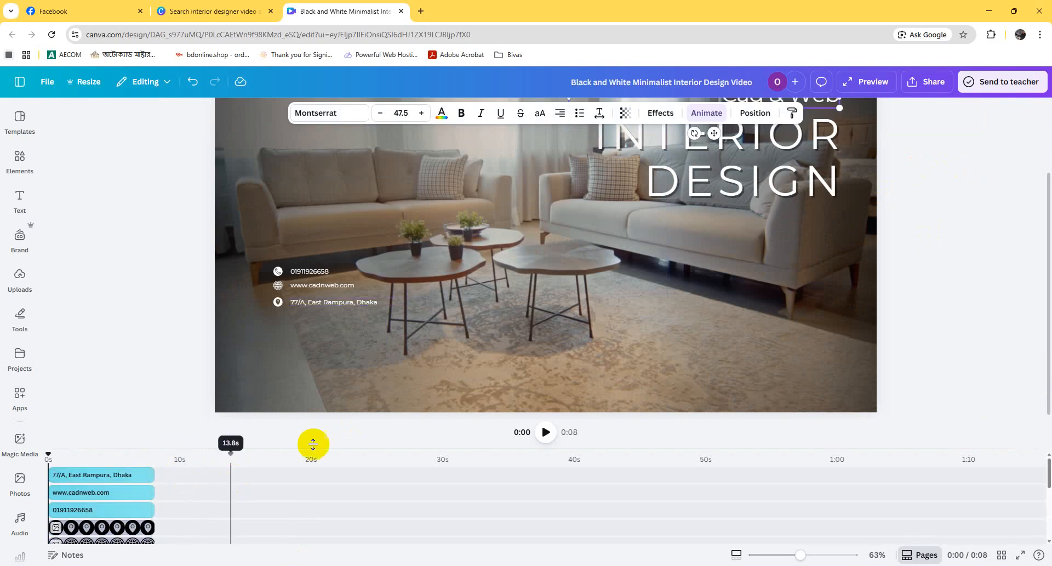
scroll(214, 482, down, 5)
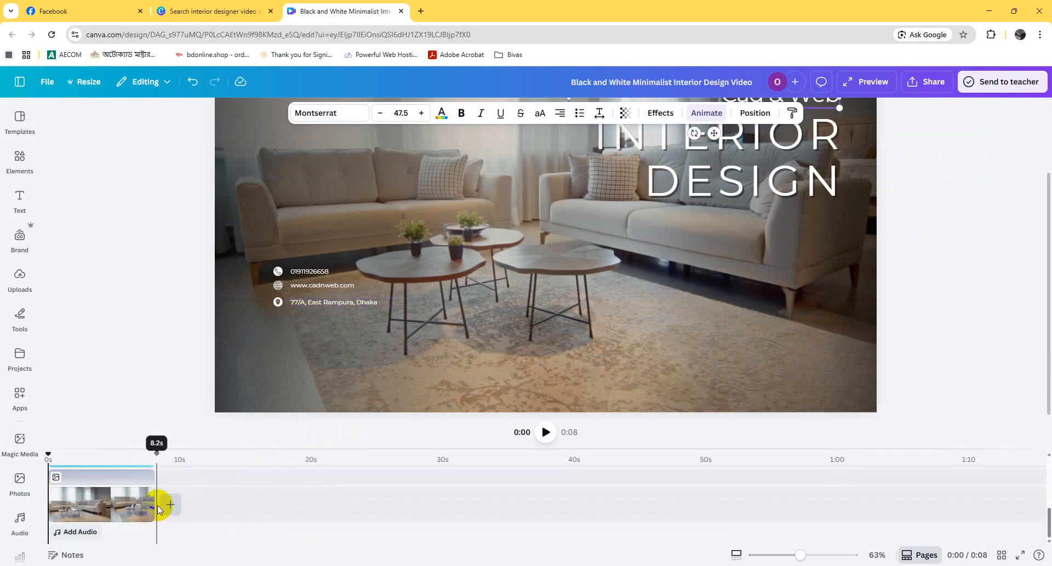
scroll(173, 502, up, 3)
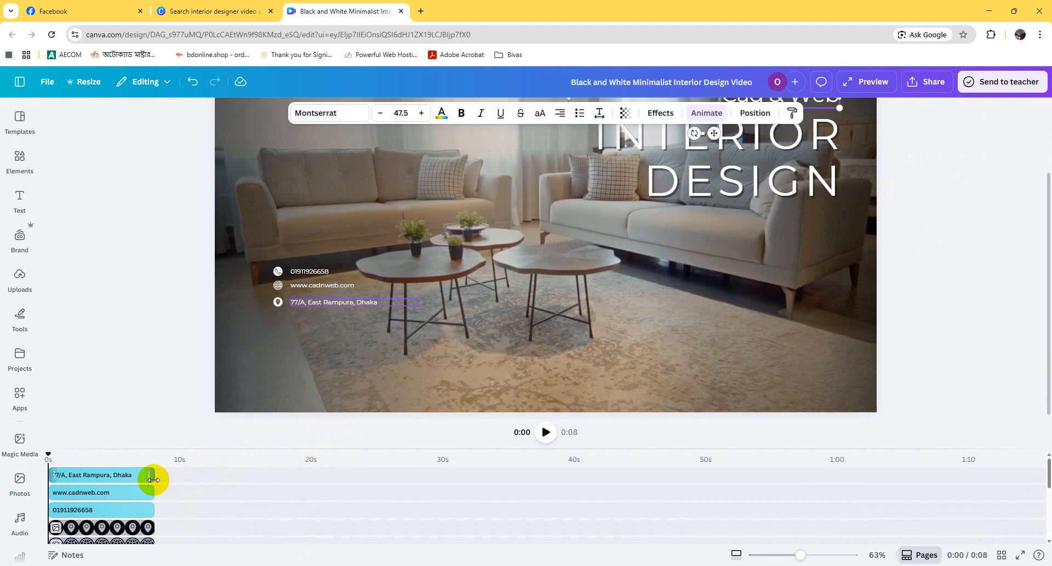
scroll(504, 334, up, 2)
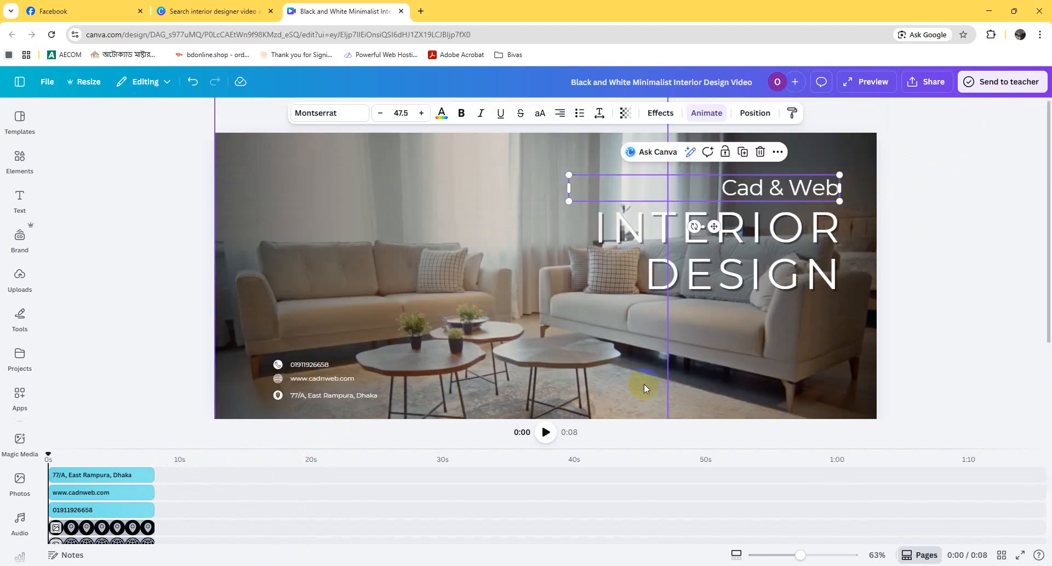
Step: Apply the Typewriter animation to the "Cad & Web" text above the title
click(719, 188)
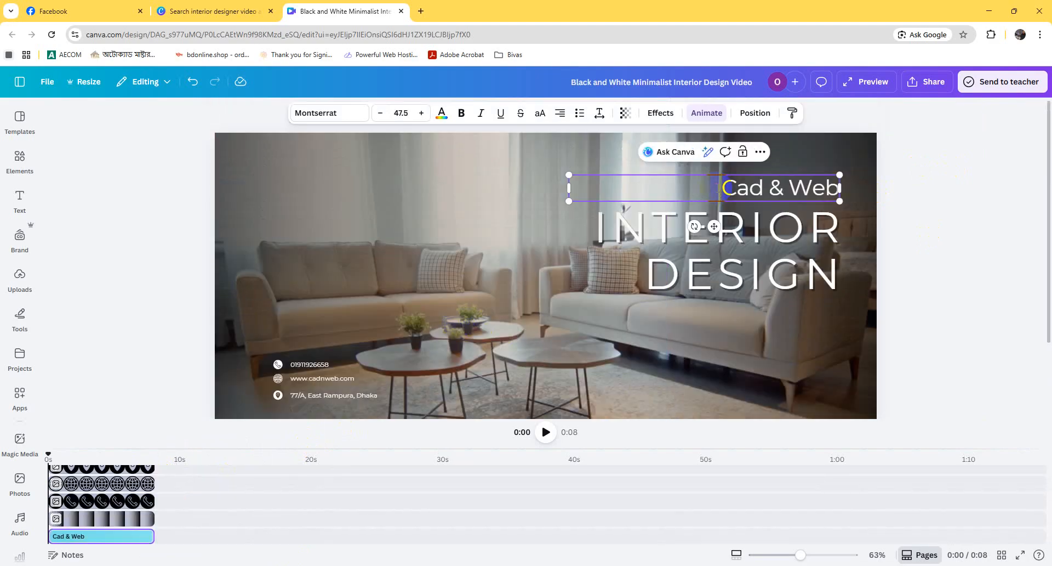
click(605, 174)
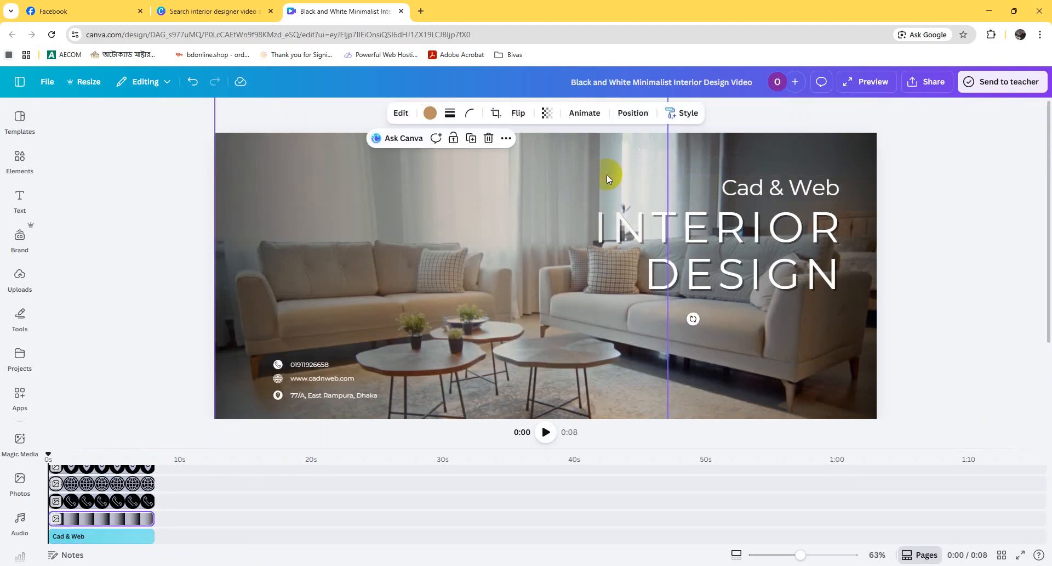
click(761, 191)
click(705, 112)
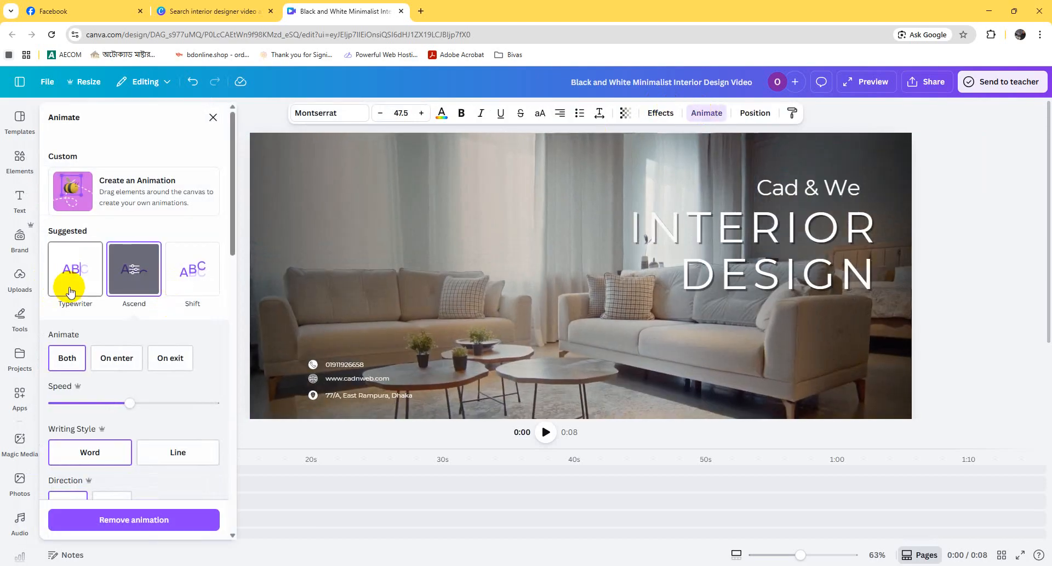
click(70, 291)
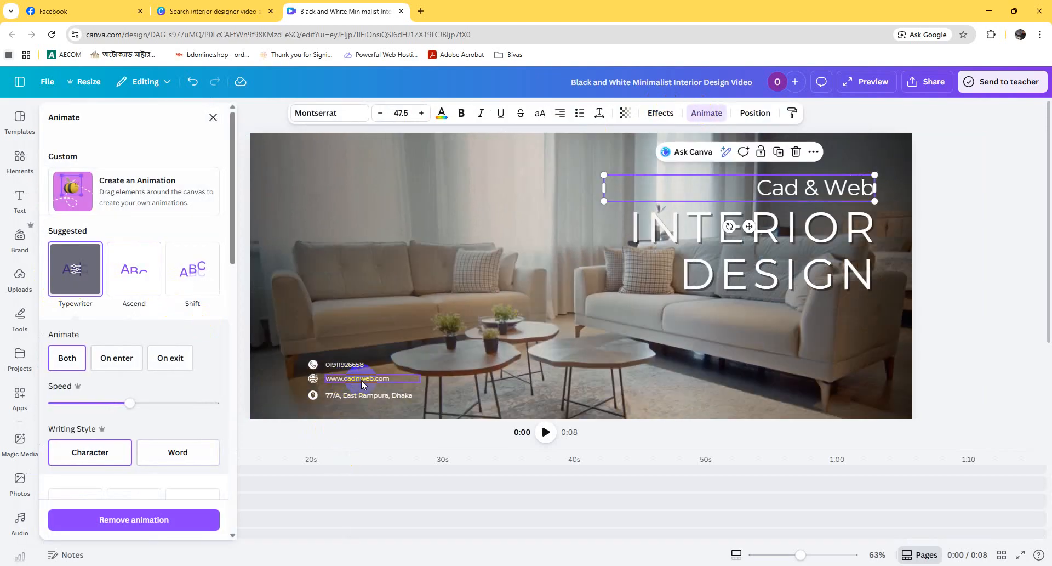
click(697, 289)
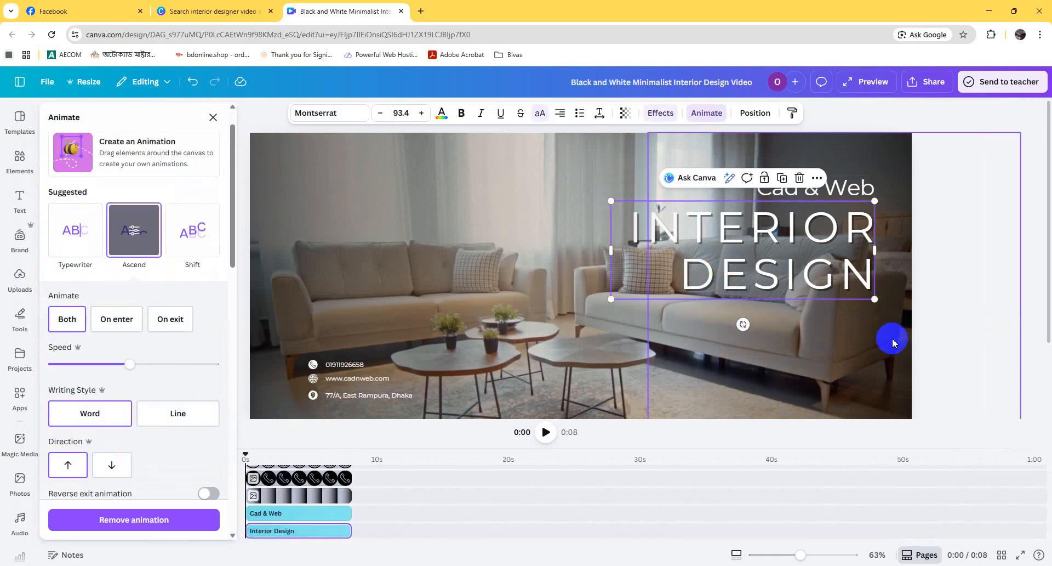
click(983, 321)
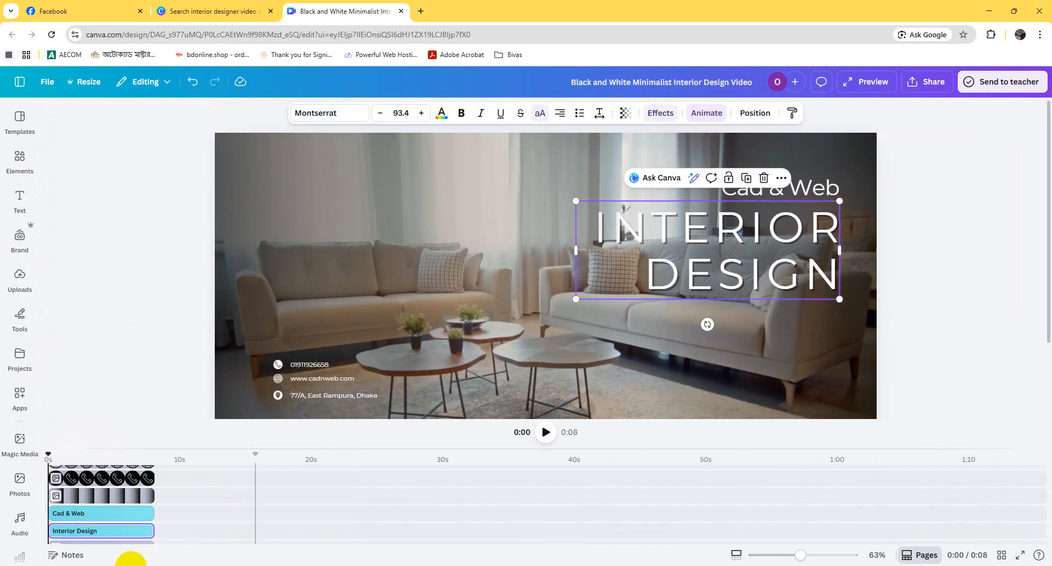
Step: Add a subheading text that starts about 3 seconds into the video and place it near the upper middle of the frame
scroll(138, 500, up, 3)
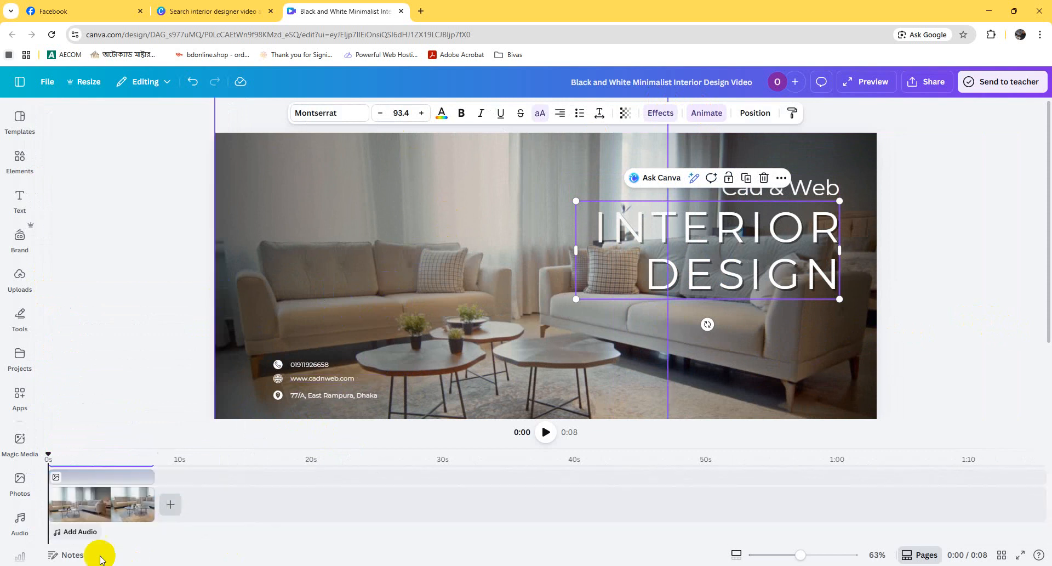
drag(49, 454, 91, 455)
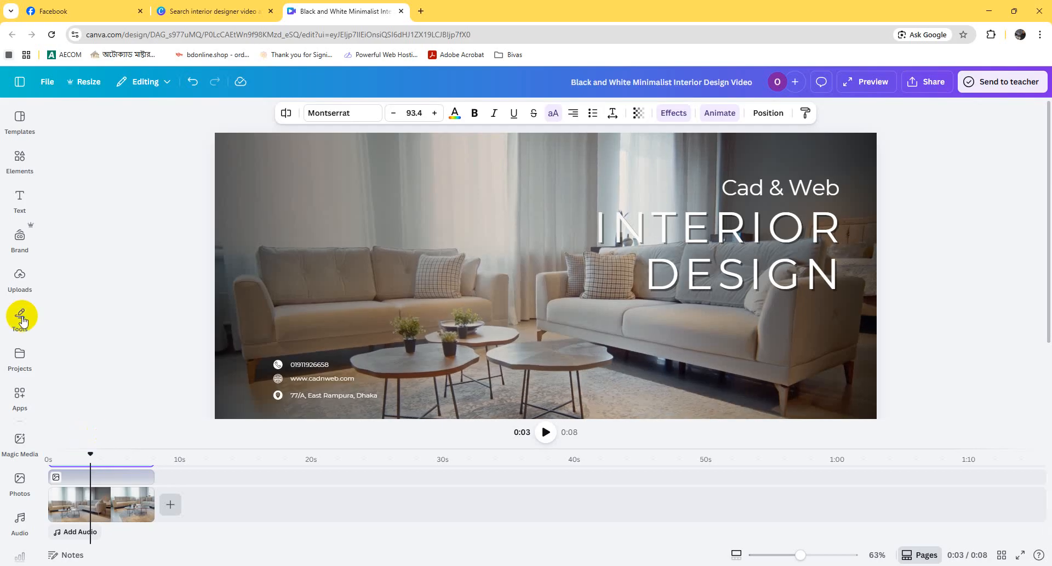
click(22, 202)
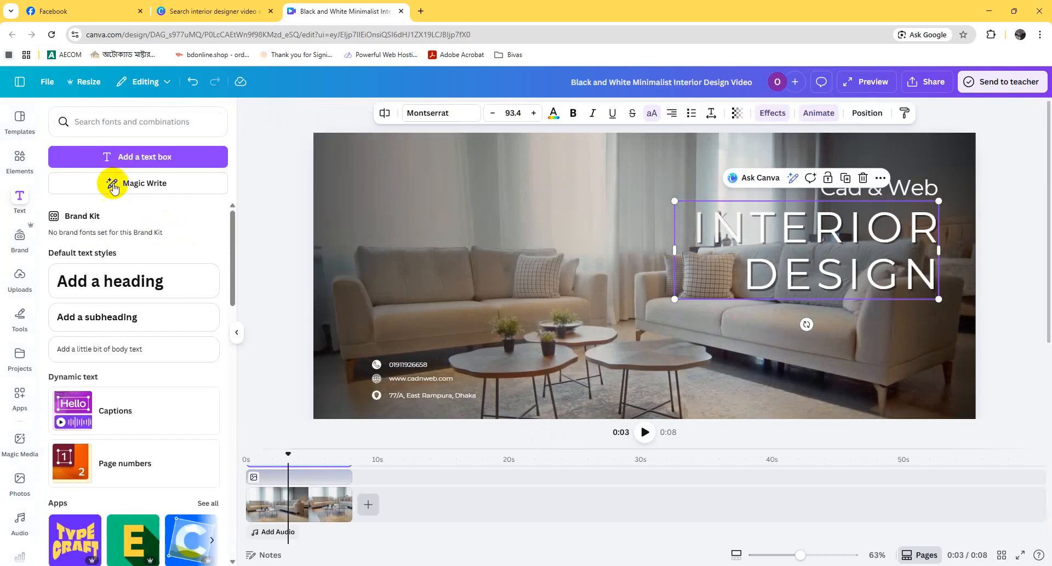
click(135, 318)
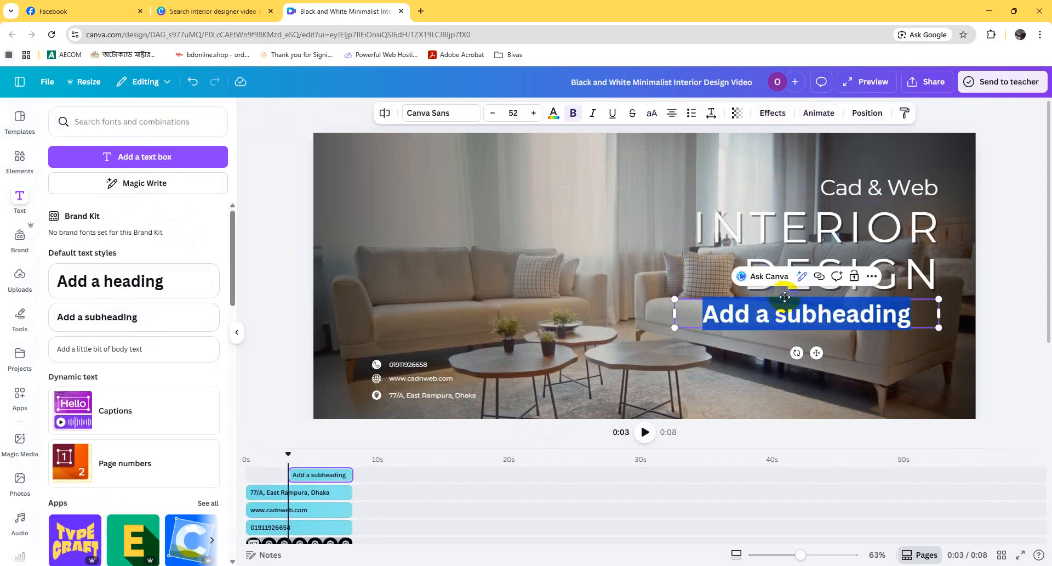
drag(782, 296, 581, 163)
Step: Replace the placeholder subheading text with "Design your interior with experts"
click(588, 165)
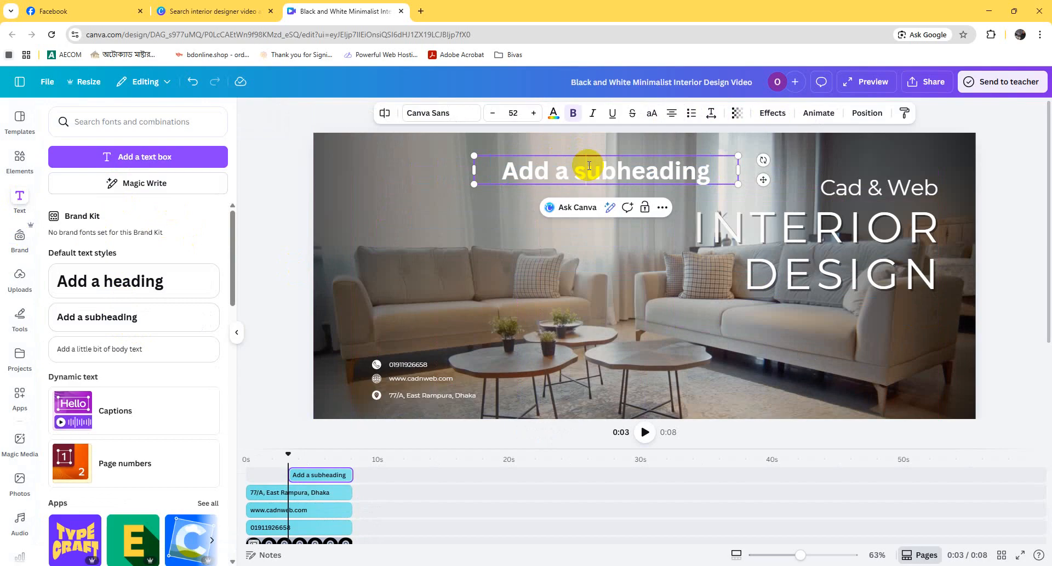
key(ctrl+a)
text(Design)
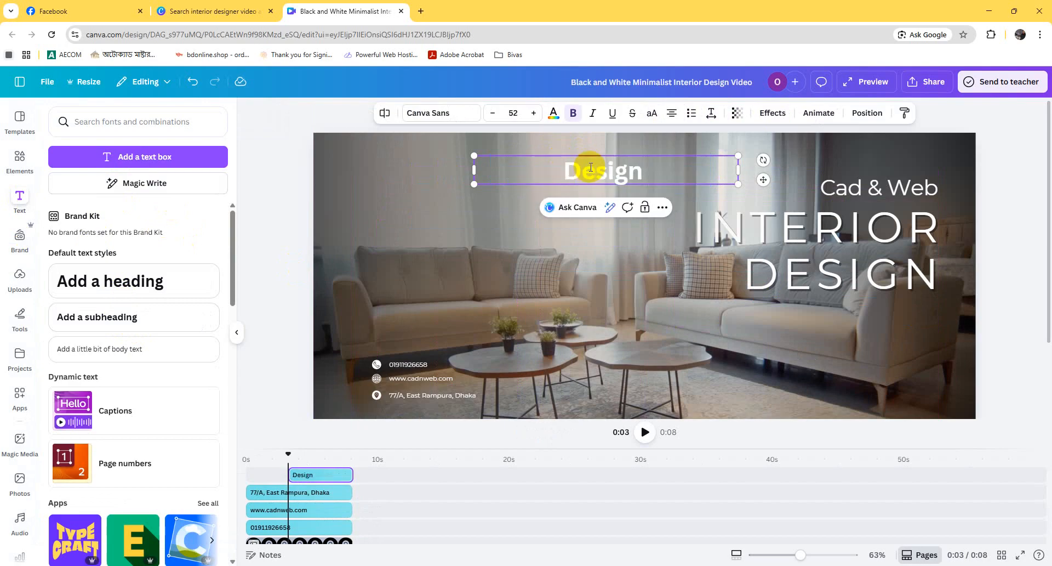
text( your)
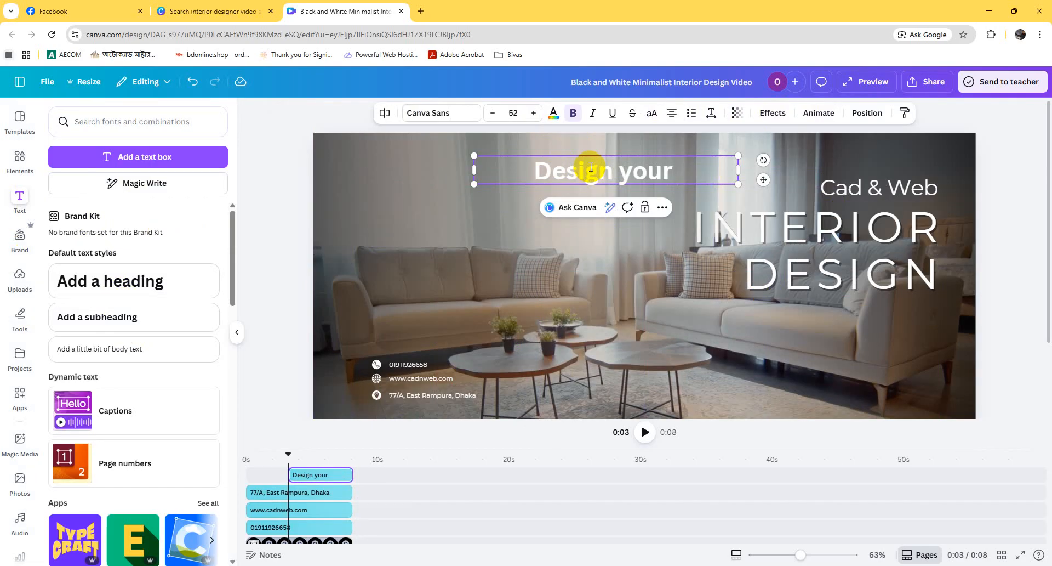
text(Inte)
key(BackSpace)
key(BackSpace)
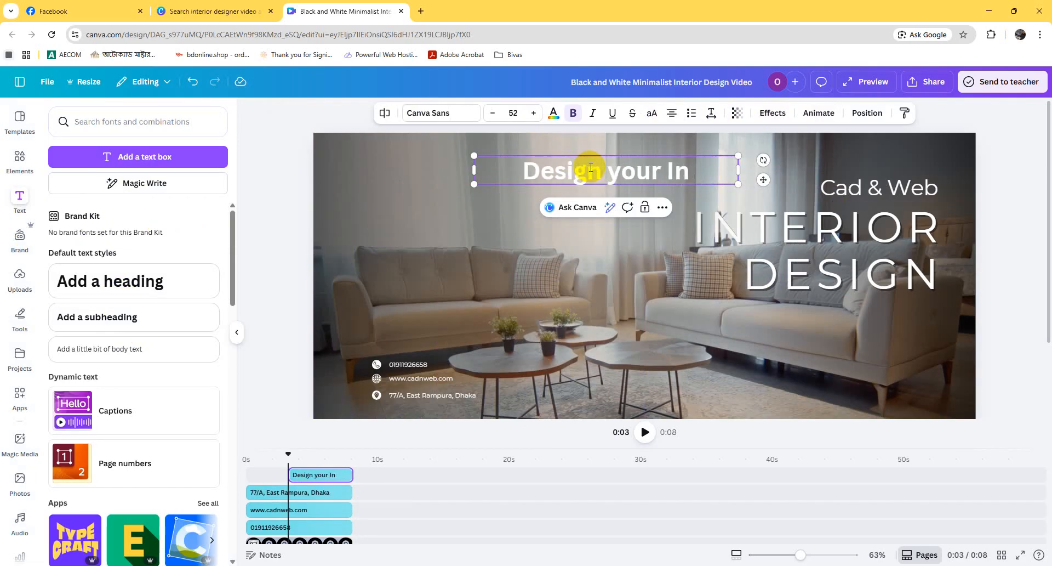
key(BackSpace)
key(BackSpace)
text(interi)
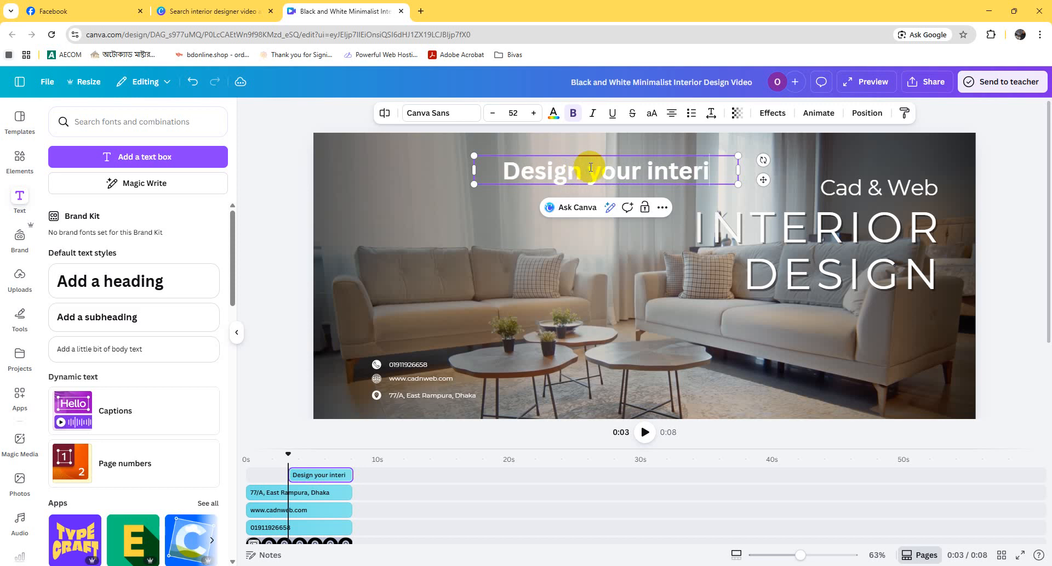
text(or wi)
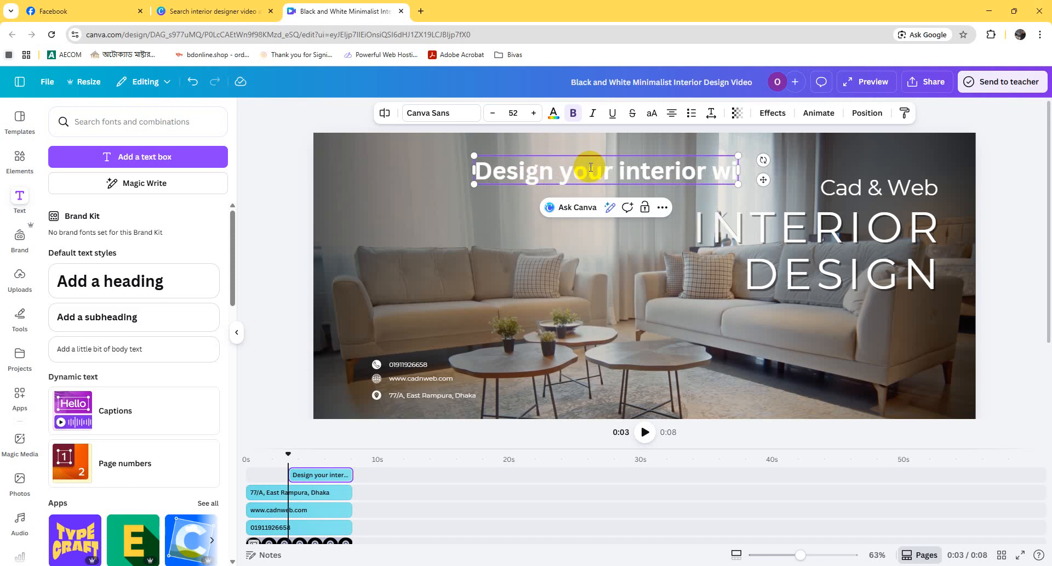
text(th E)
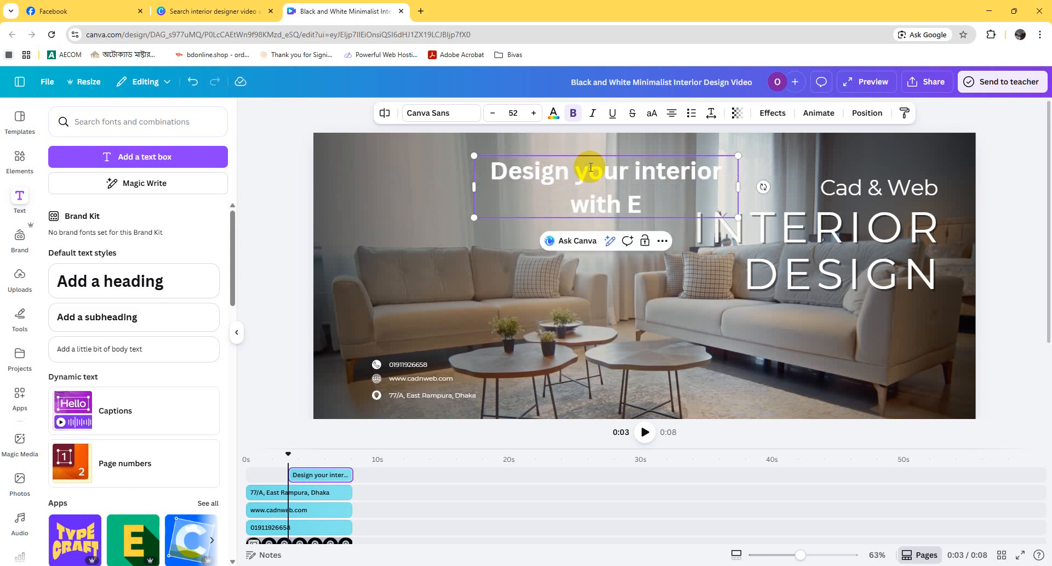
key(BackSpace)
text(exc)
key(BackSpace)
text(perts)
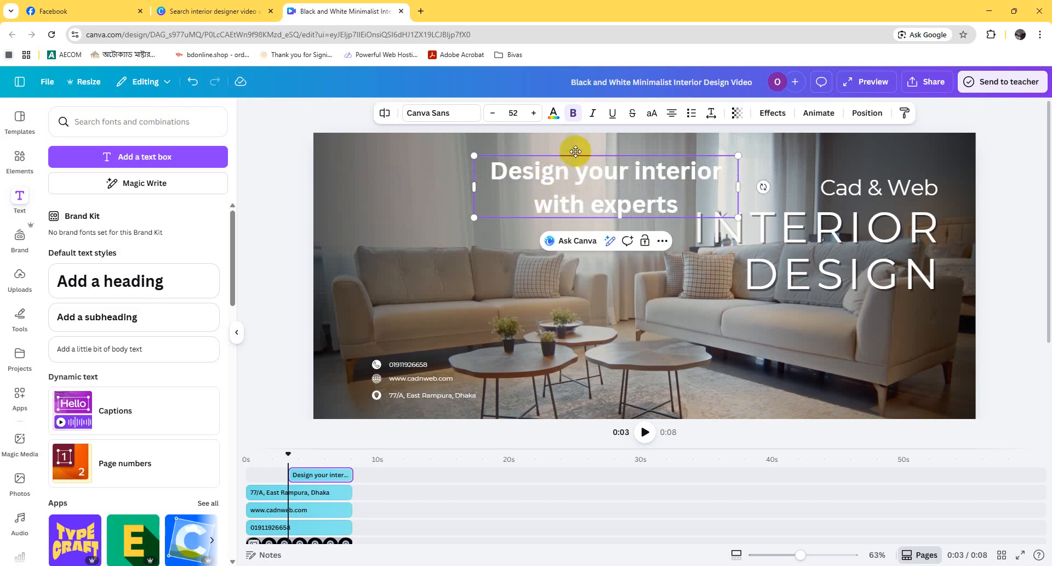
Step: Move the "Design your interior with experts" text to the lower right of the frame, beneath the INTERIOR DESIGN title
drag(578, 156, 771, 335)
click(408, 364)
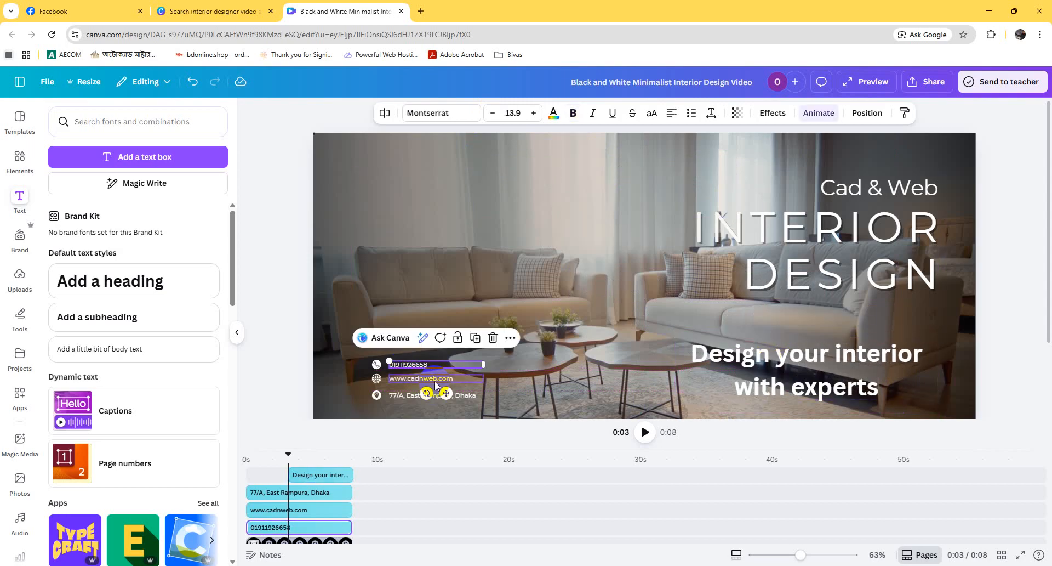
click(548, 379)
Step: Apply the Ascend animation to the "Design your interior with experts" text
click(832, 382)
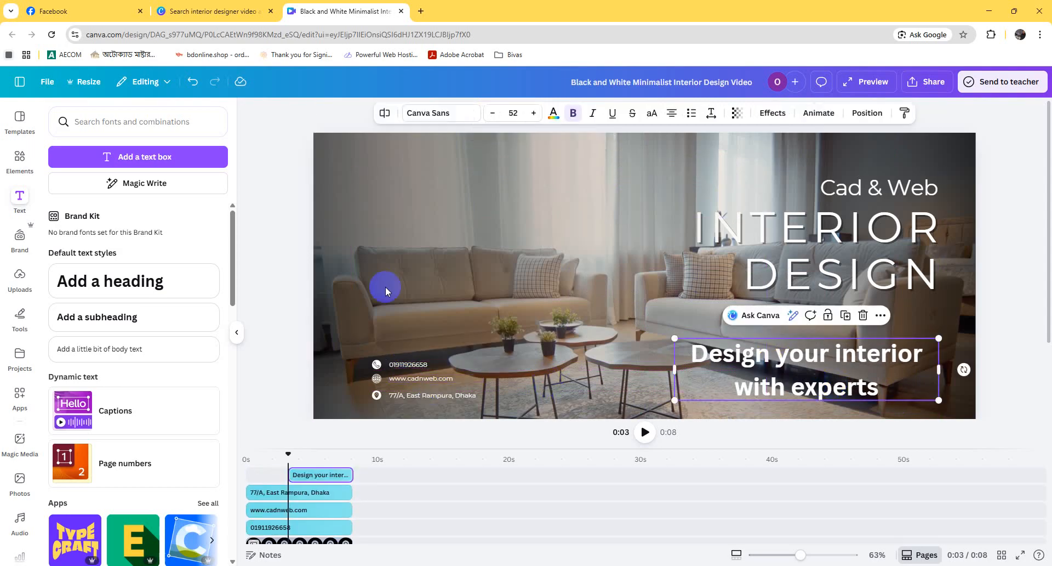
click(20, 157)
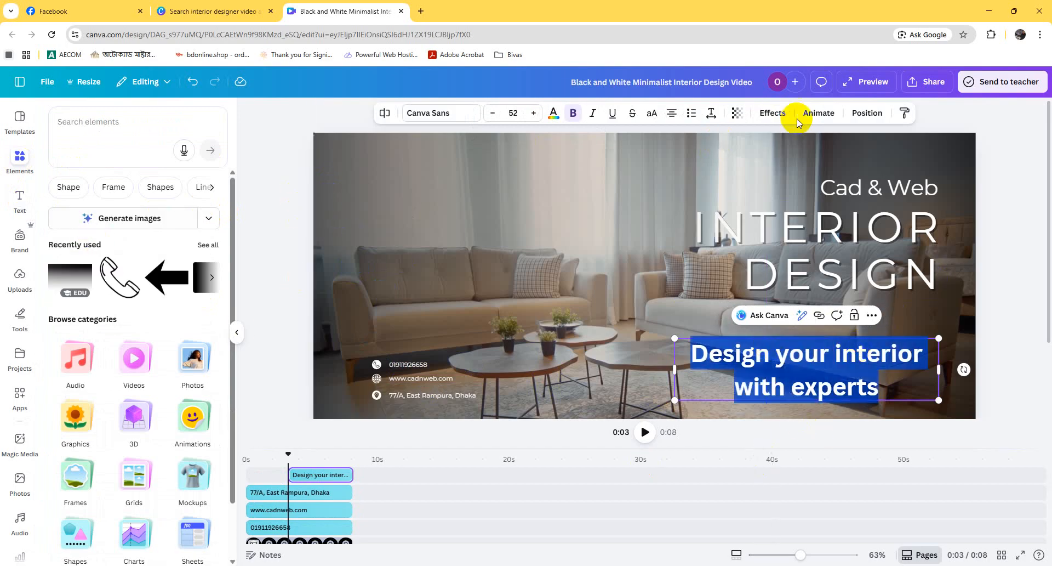
click(832, 114)
click(128, 268)
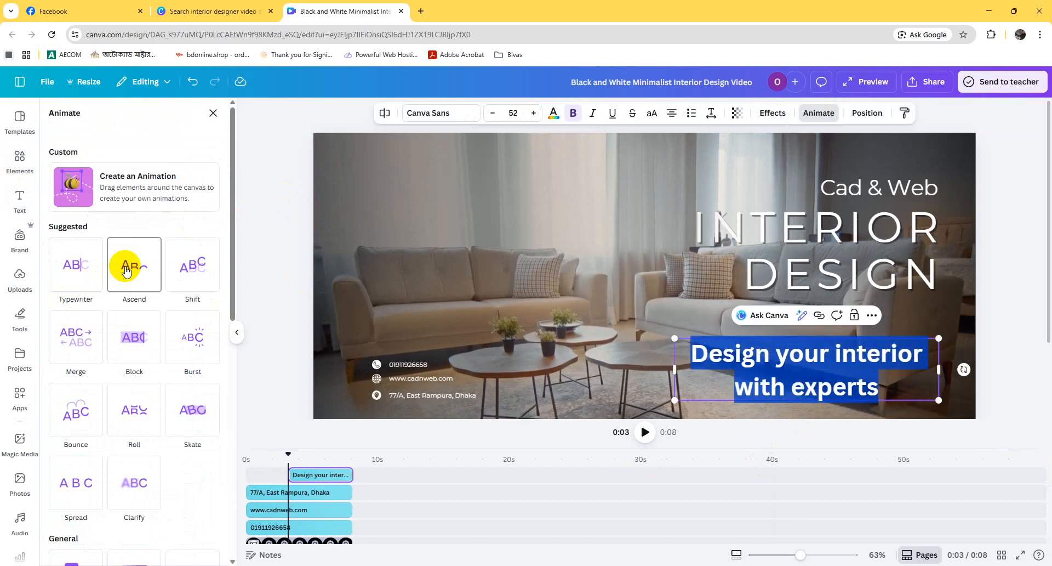
click(126, 269)
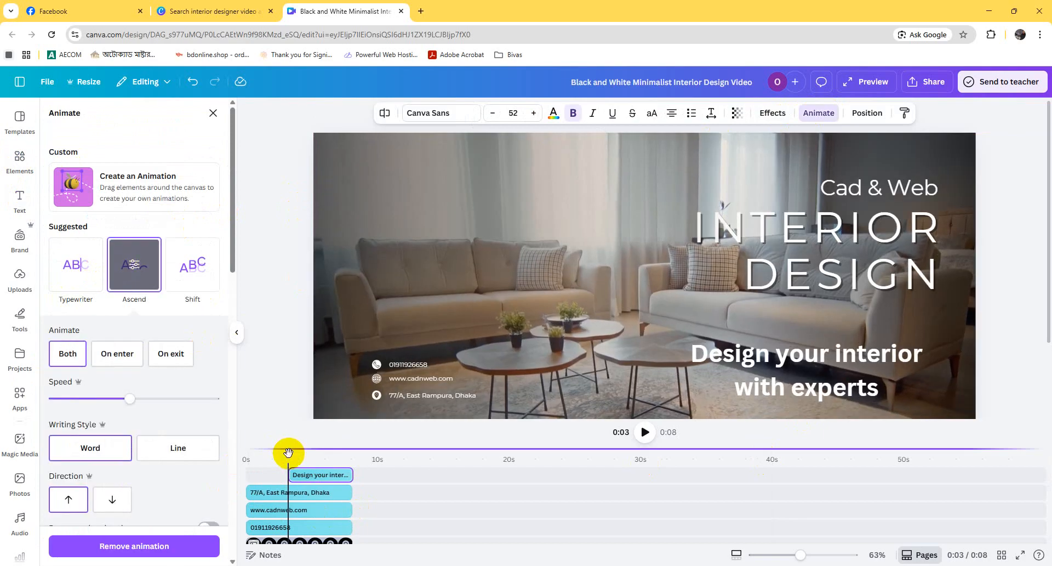
Step: Play the video from the beginning to review the text animations, and return to about 3 seconds
drag(288, 453, 227, 453)
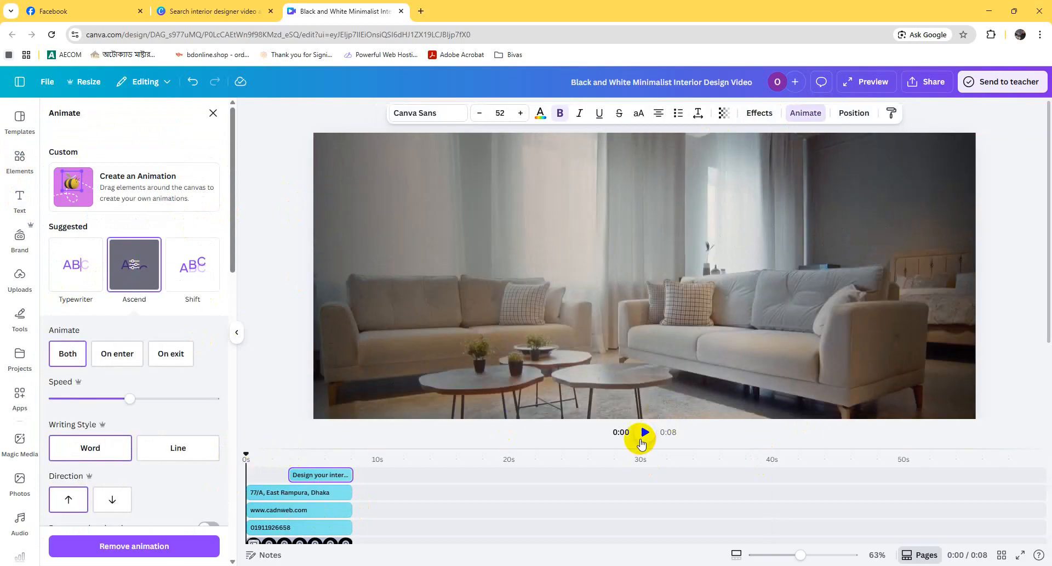
click(641, 433)
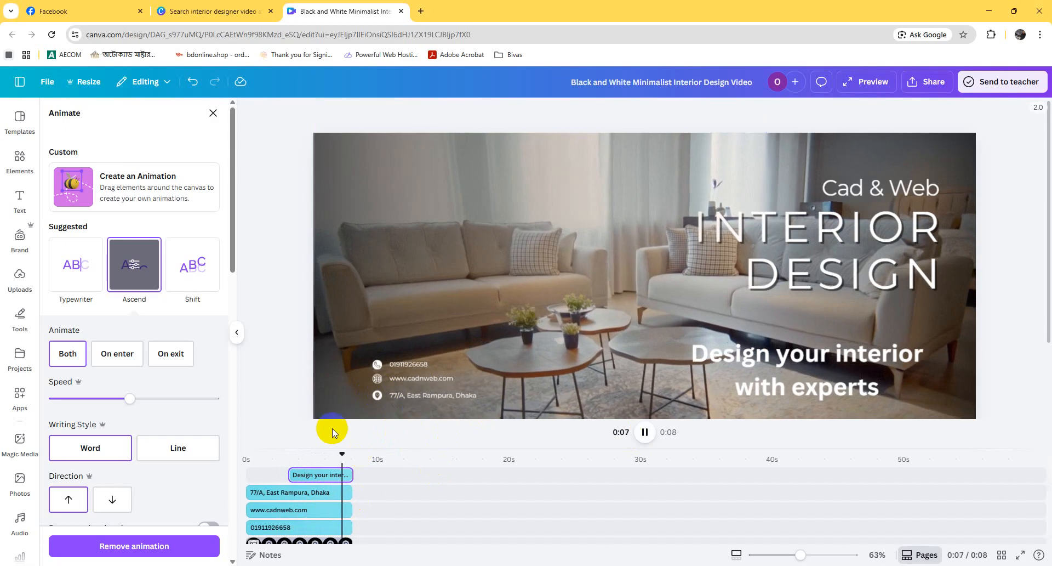
drag(352, 453, 294, 454)
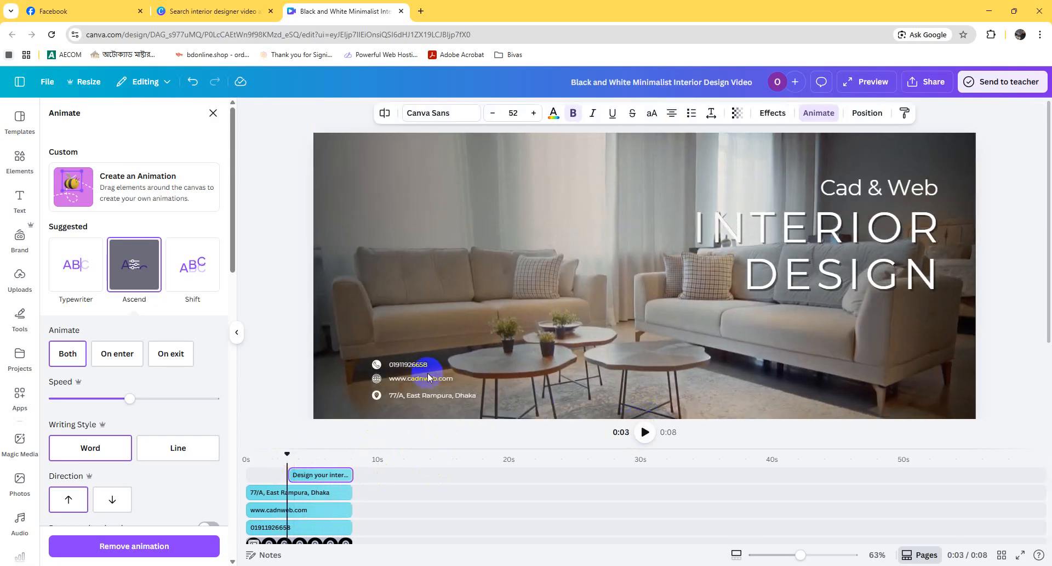
Step: Enlarge the phone number, website and address lines together with their icons, bringing the text to font size 23
click(404, 372)
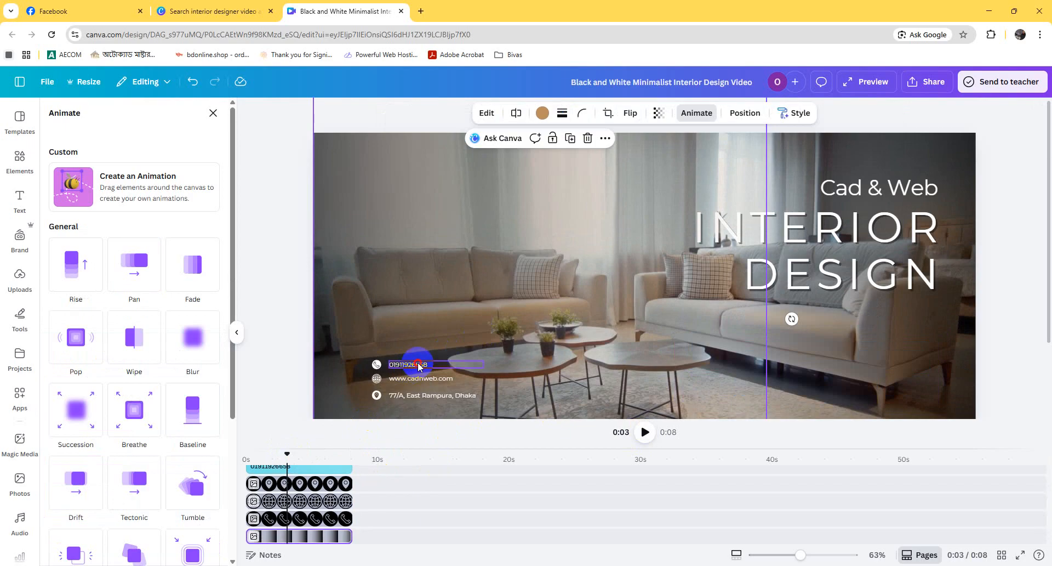
click(418, 361)
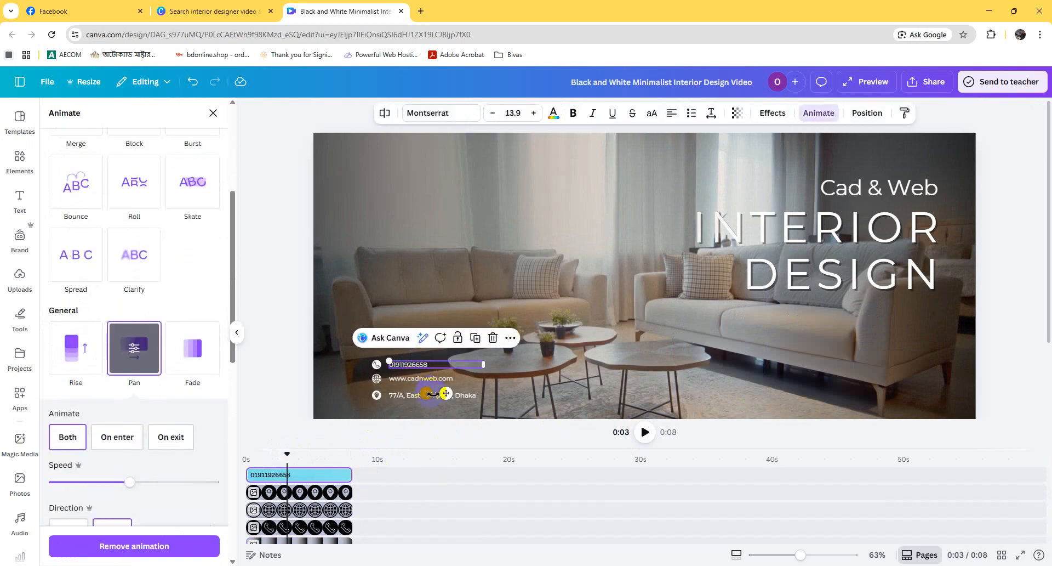
click(330, 336)
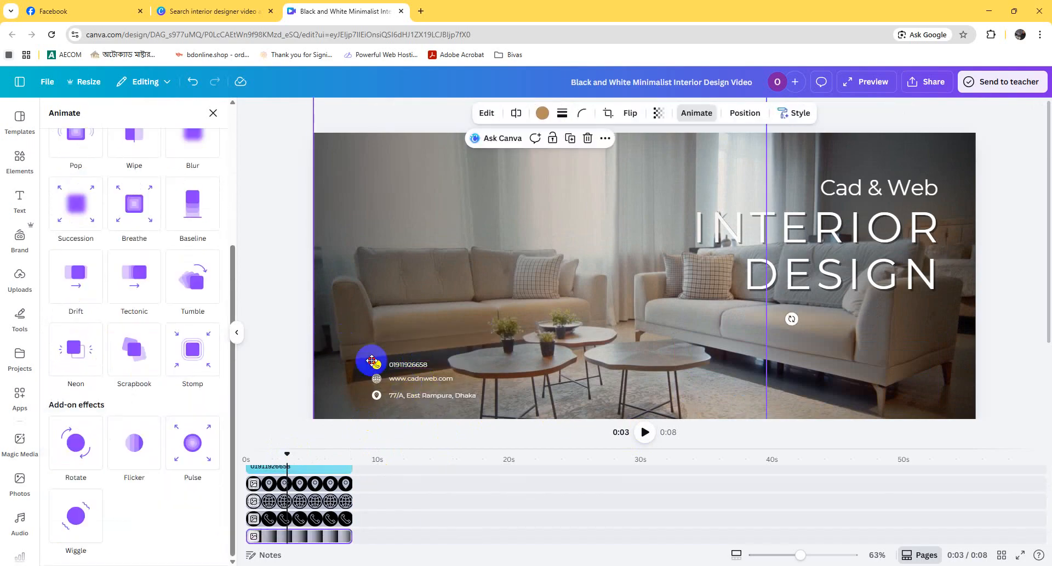
click(426, 366)
shift+click(429, 380)
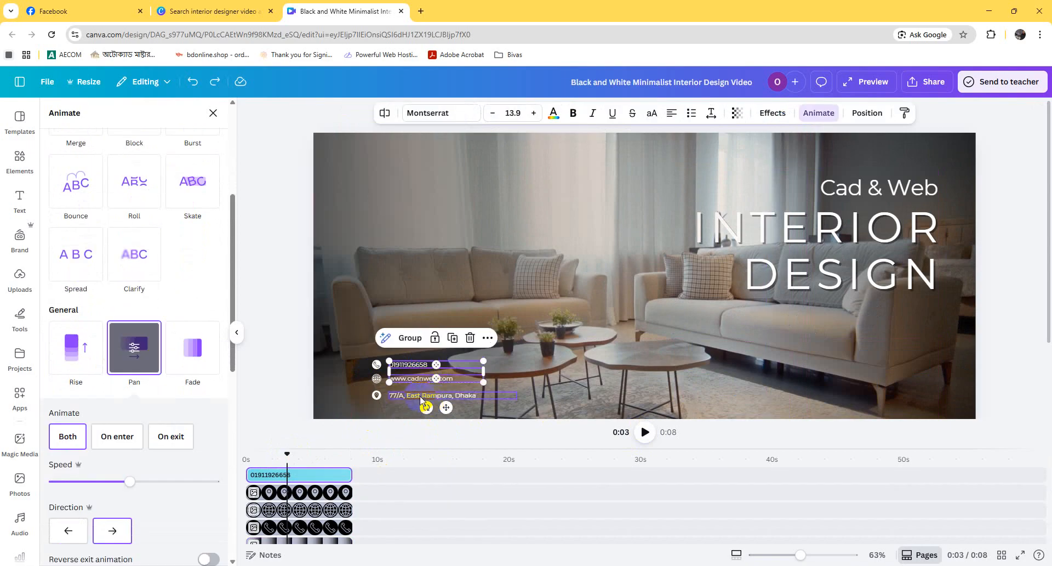
shift+click(422, 397)
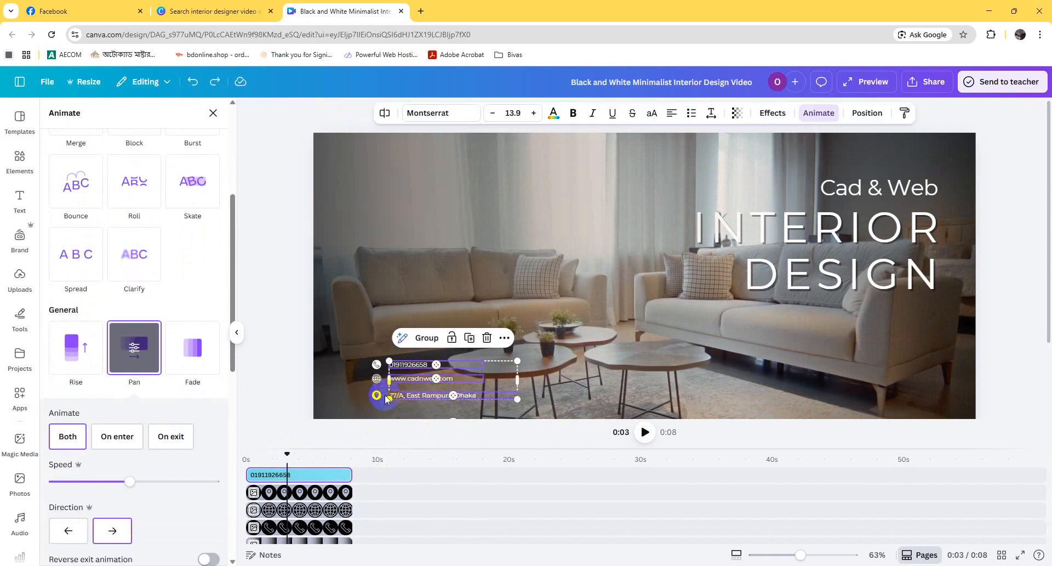
shift+click(376, 366)
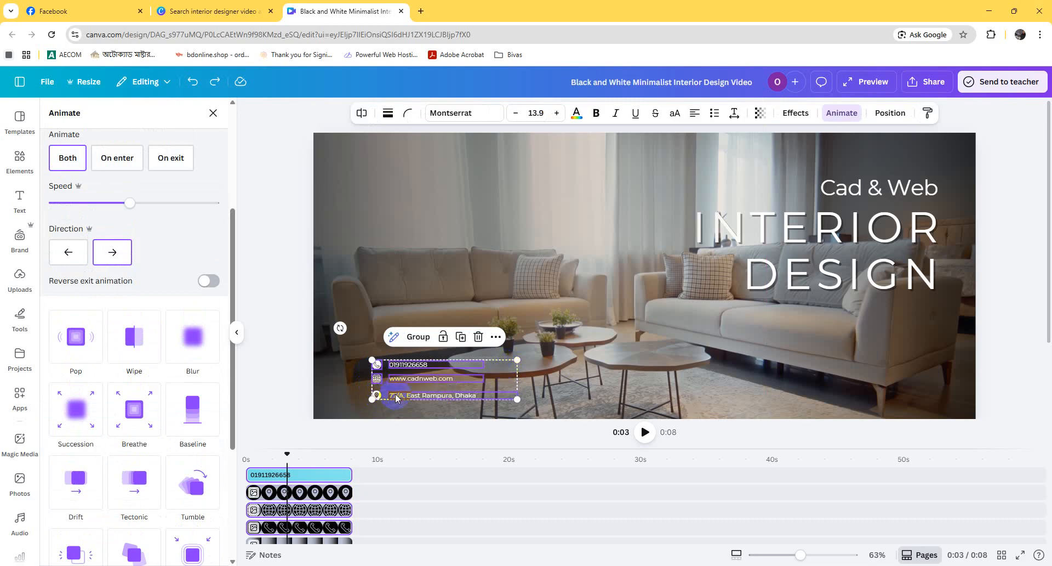
click(807, 555)
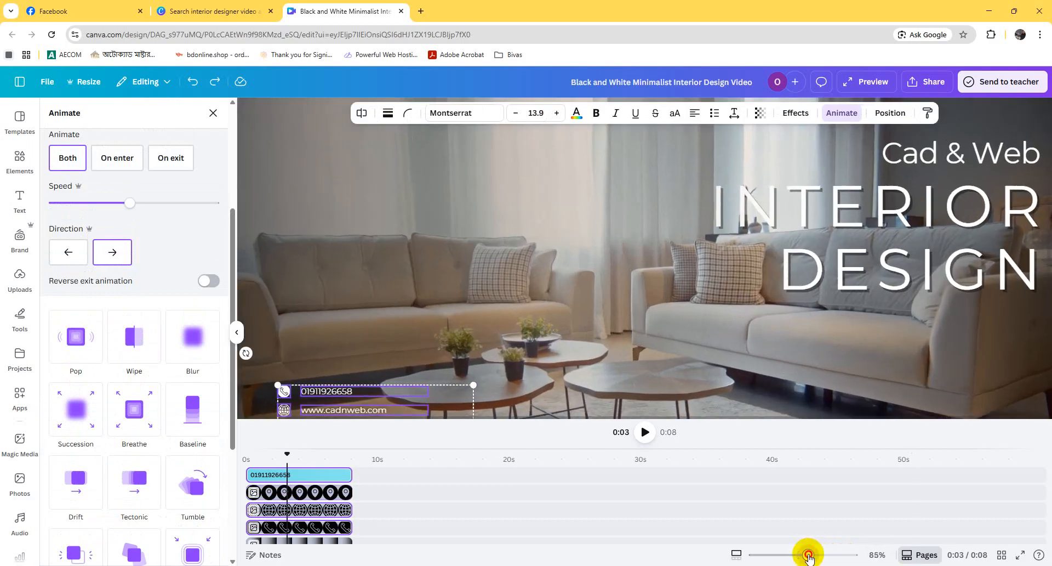
scroll(542, 387, down, 3)
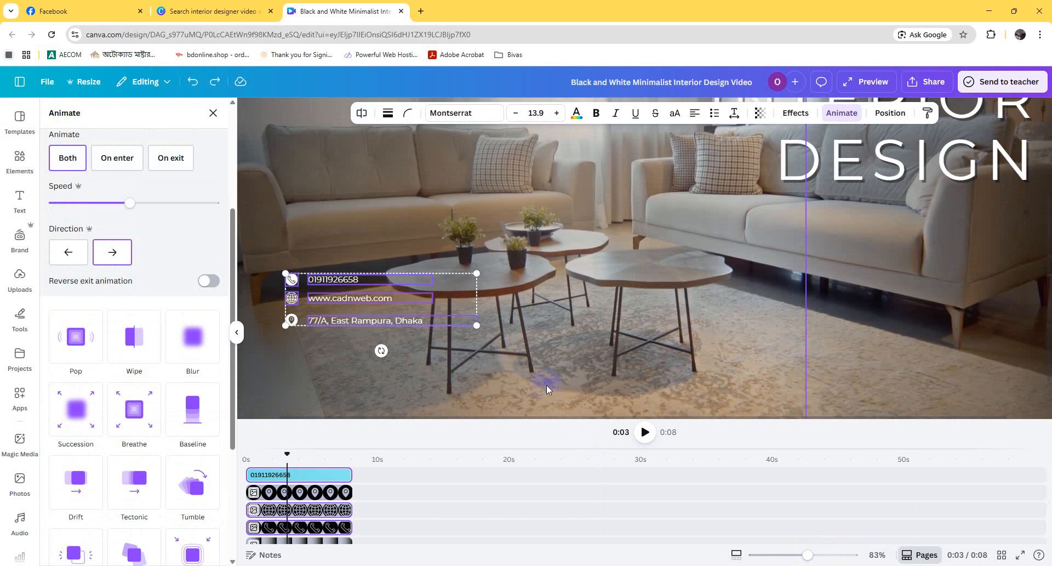
click(292, 322)
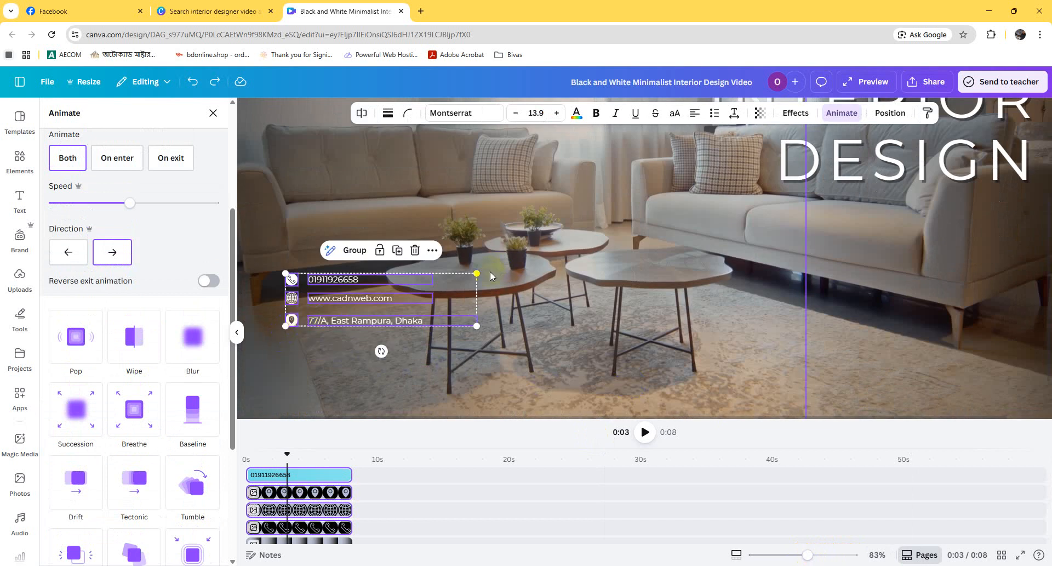
drag(476, 274, 582, 229)
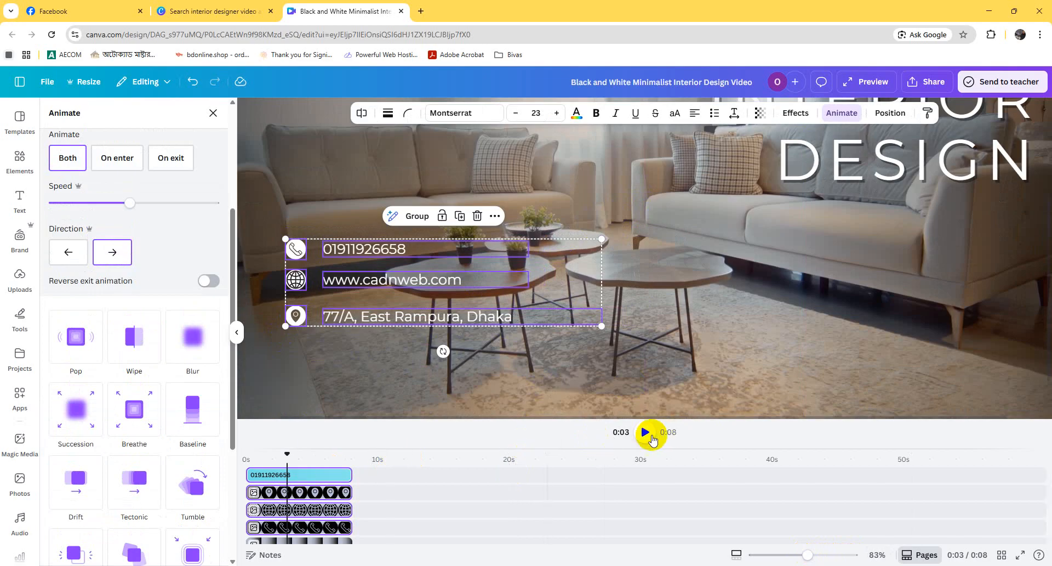
Step: Play the video from the beginning to review the enlarged contact details, and return to the start of the timeline
drag(288, 456, 206, 455)
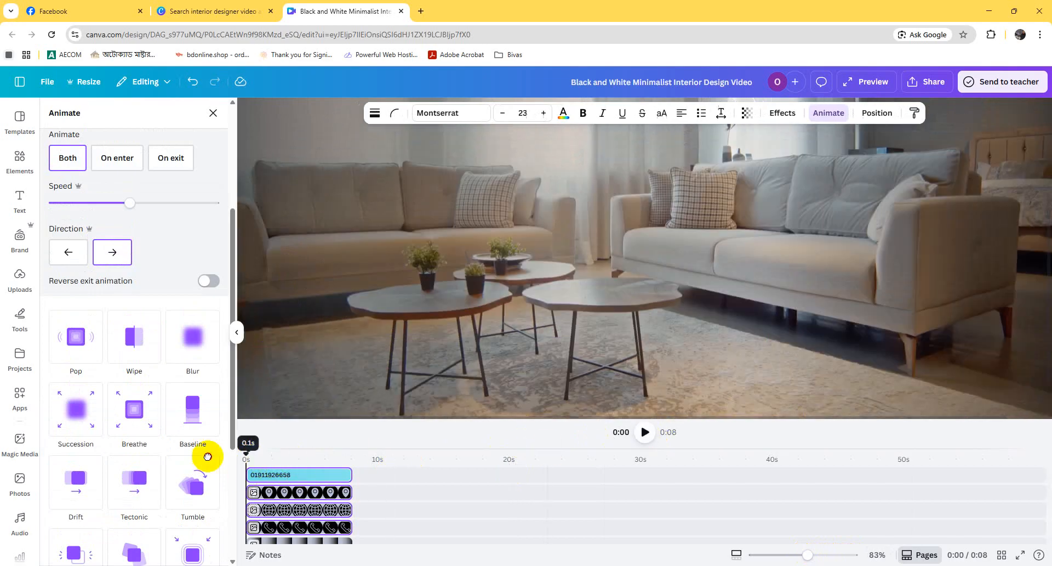
click(641, 432)
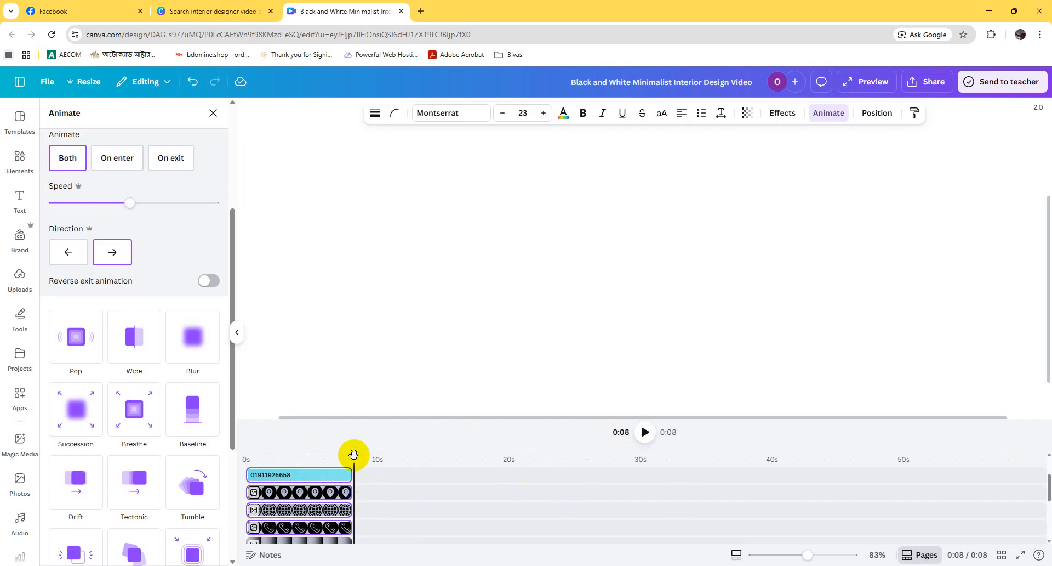
drag(353, 454, 221, 451)
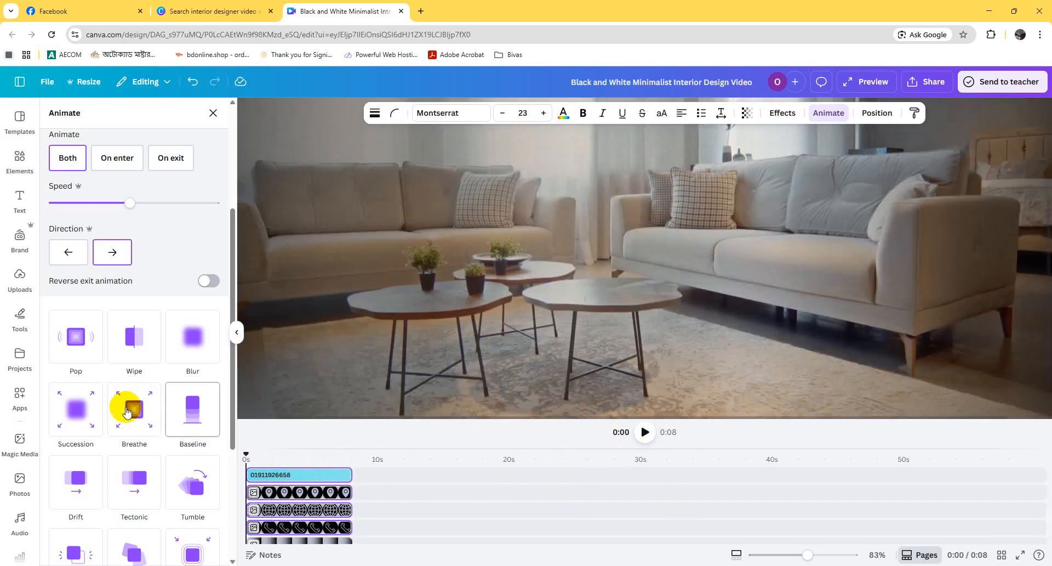
scroll(128, 411, down, 4)
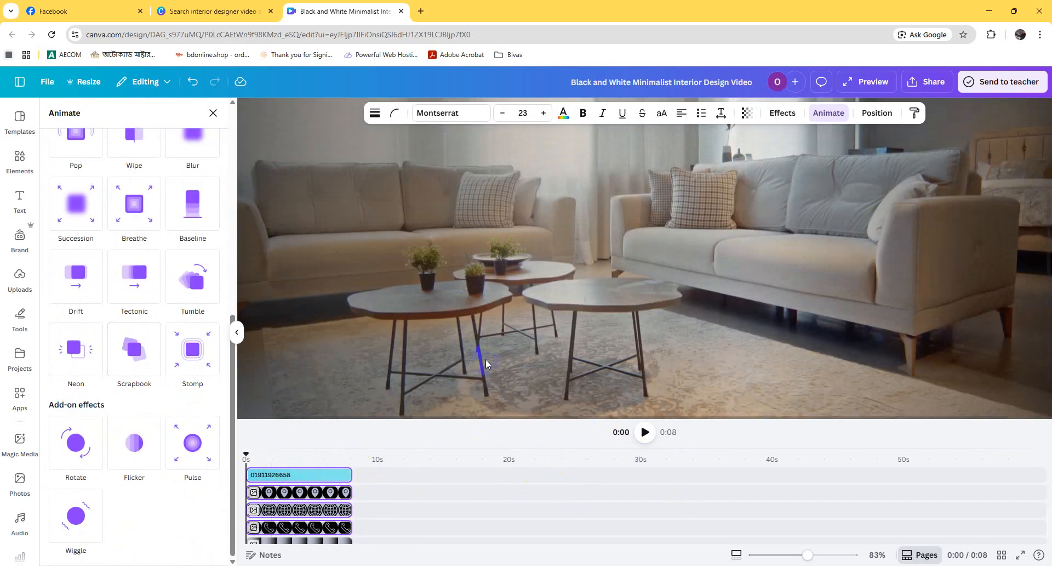
drag(248, 453, 253, 453)
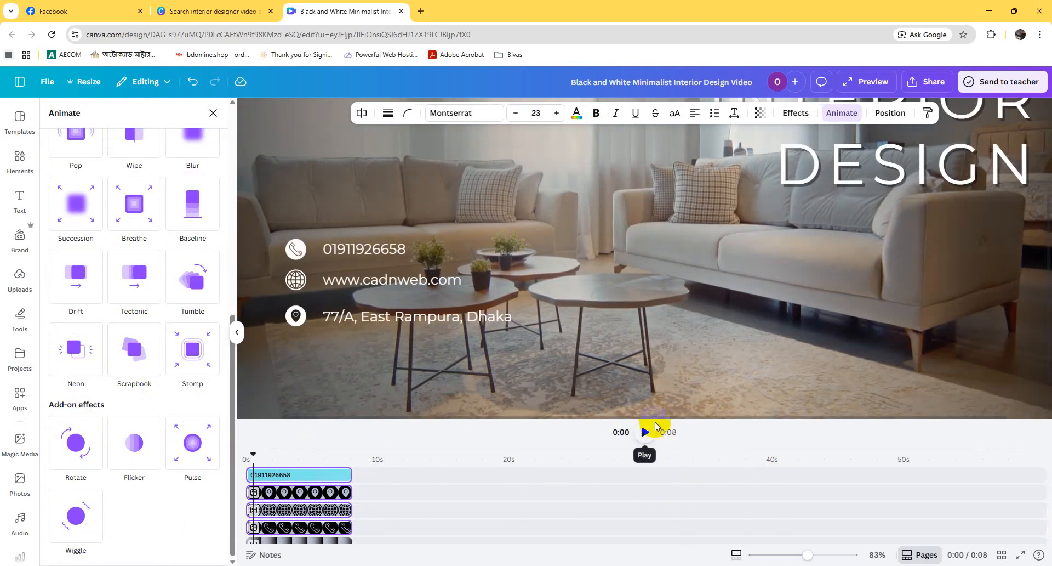
scroll(630, 392, up, 2)
scroll(614, 402, down, 3)
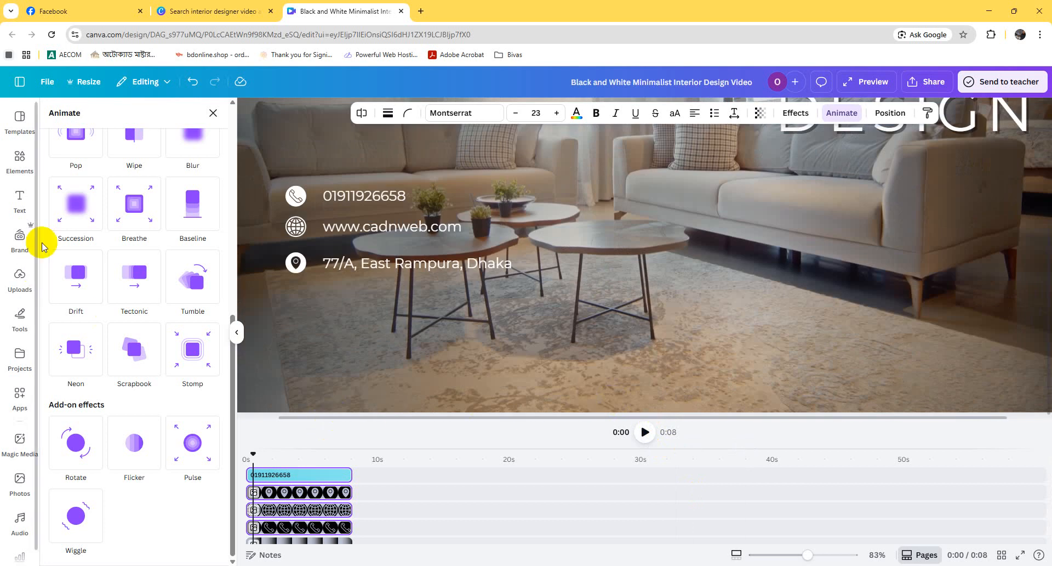
Step: Add the Distant Birds Chirping audio at the start of the timeline and duplicate it, trimming the copy to end with the video
click(22, 172)
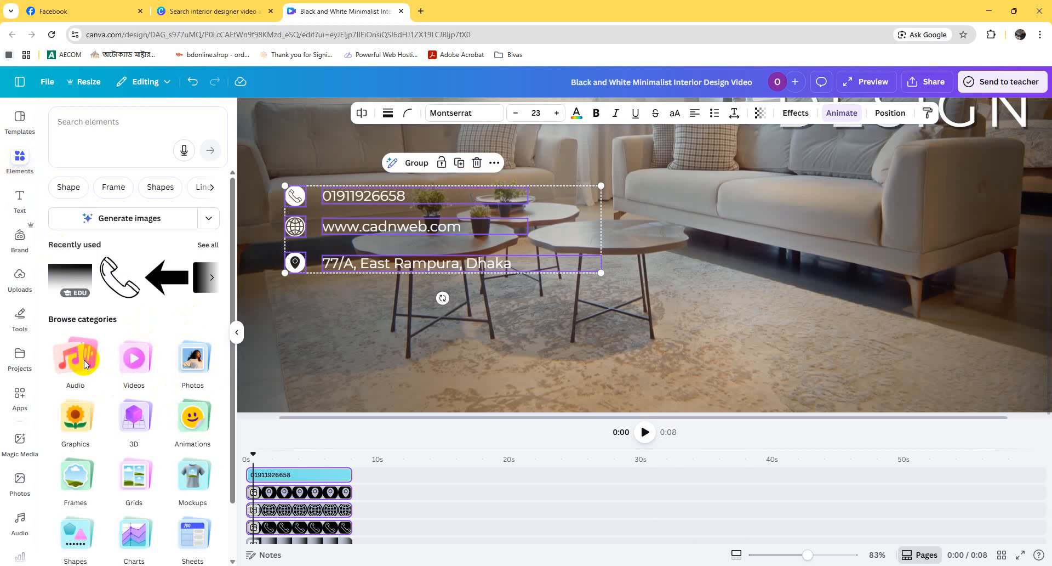
click(84, 360)
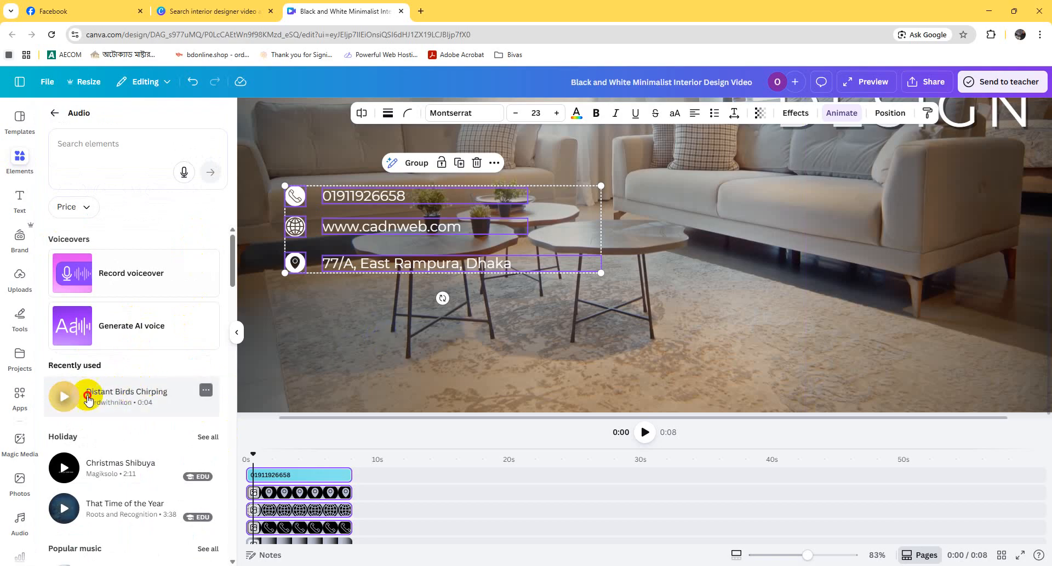
drag(87, 397, 246, 537)
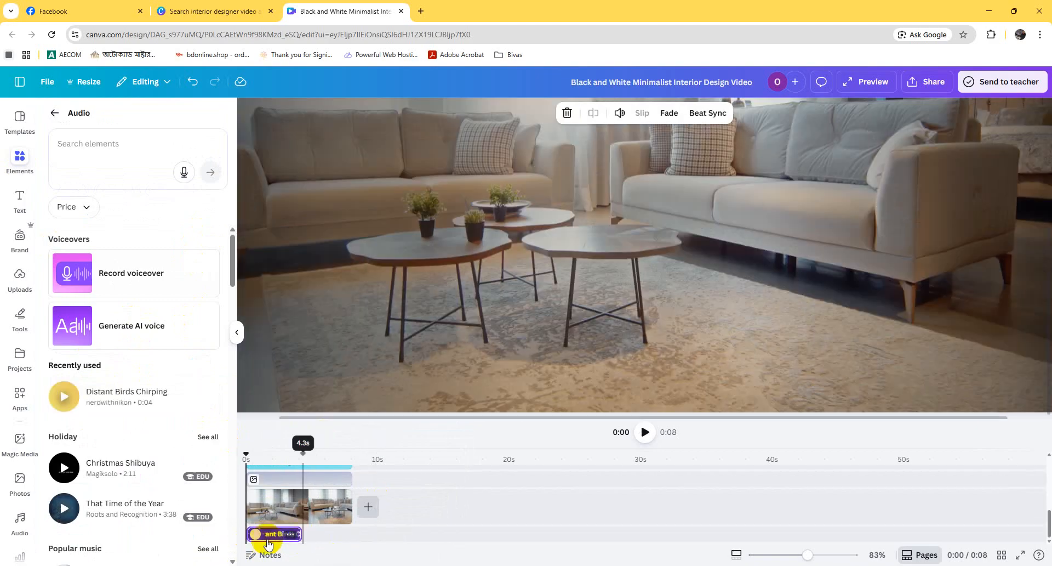
right_click(271, 535)
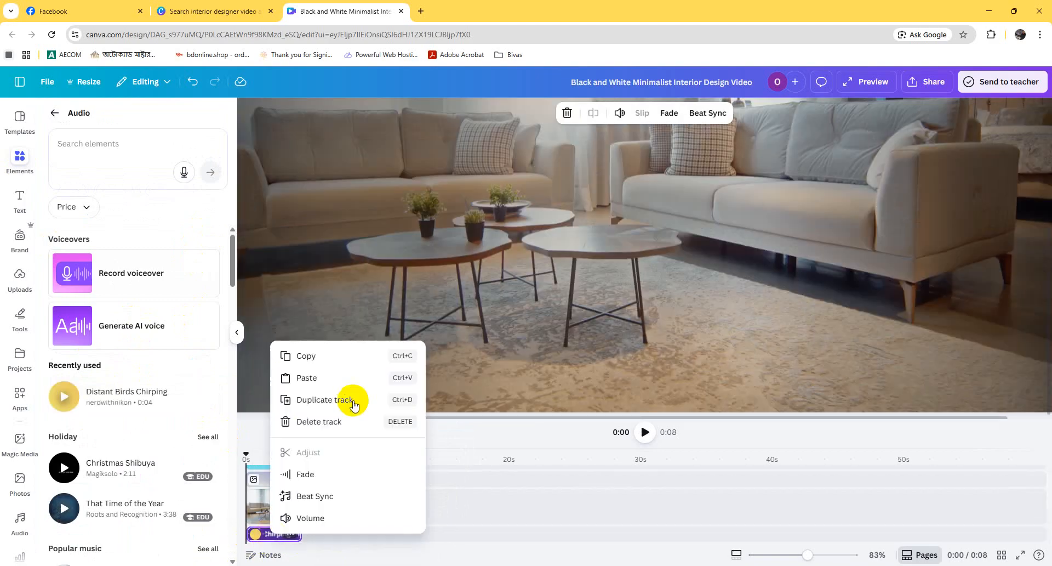
click(325, 409)
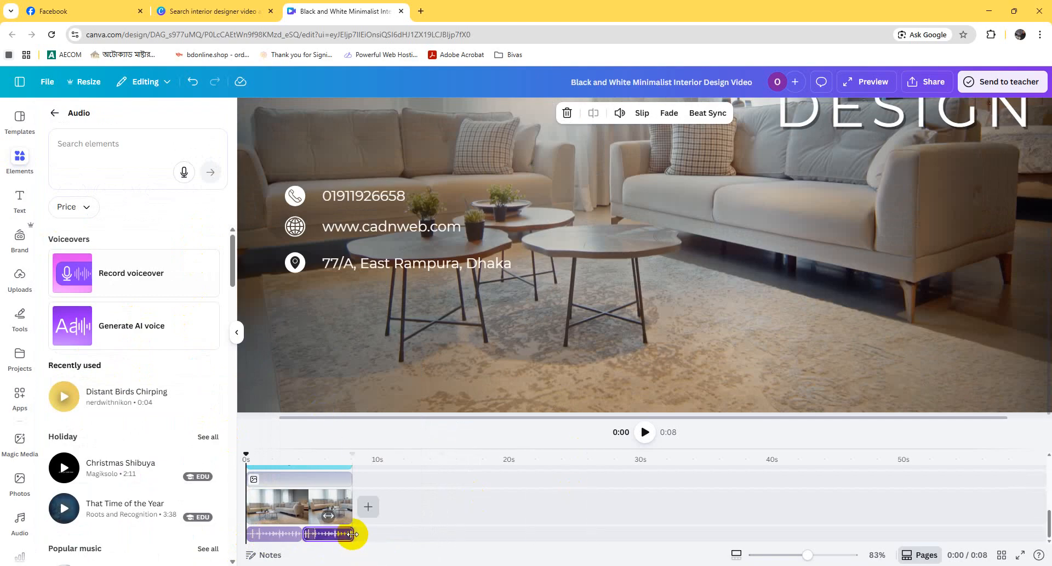
drag(352, 533, 352, 532)
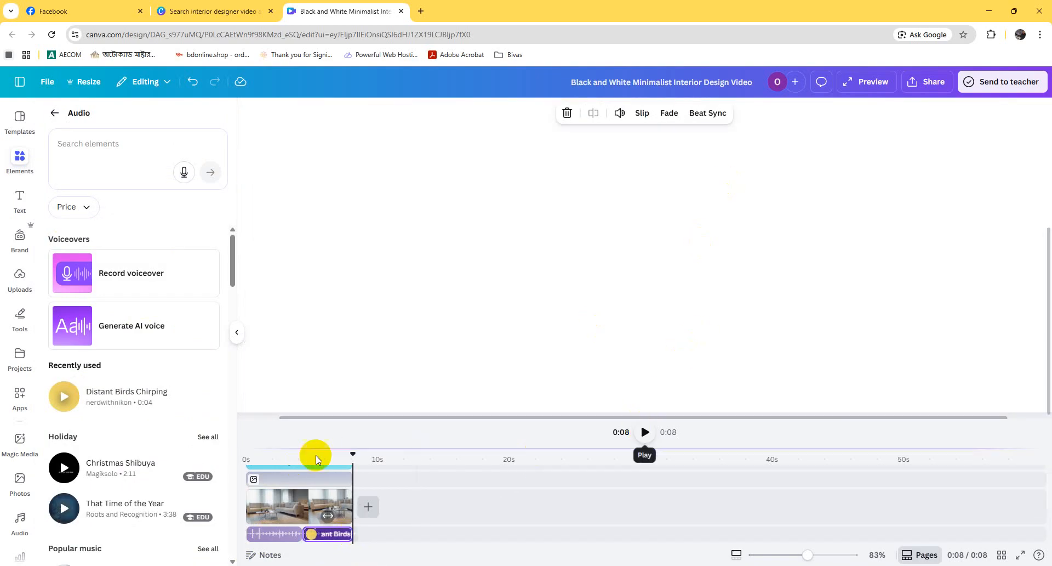
Step: Play the video from the beginning to check it with the birds chirping audio
drag(354, 452, 218, 453)
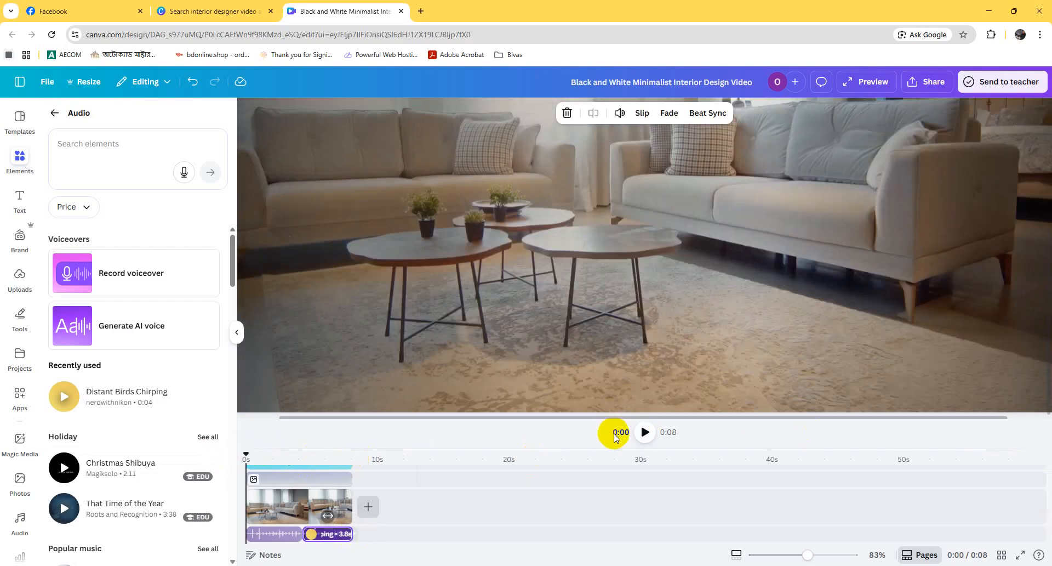
click(643, 432)
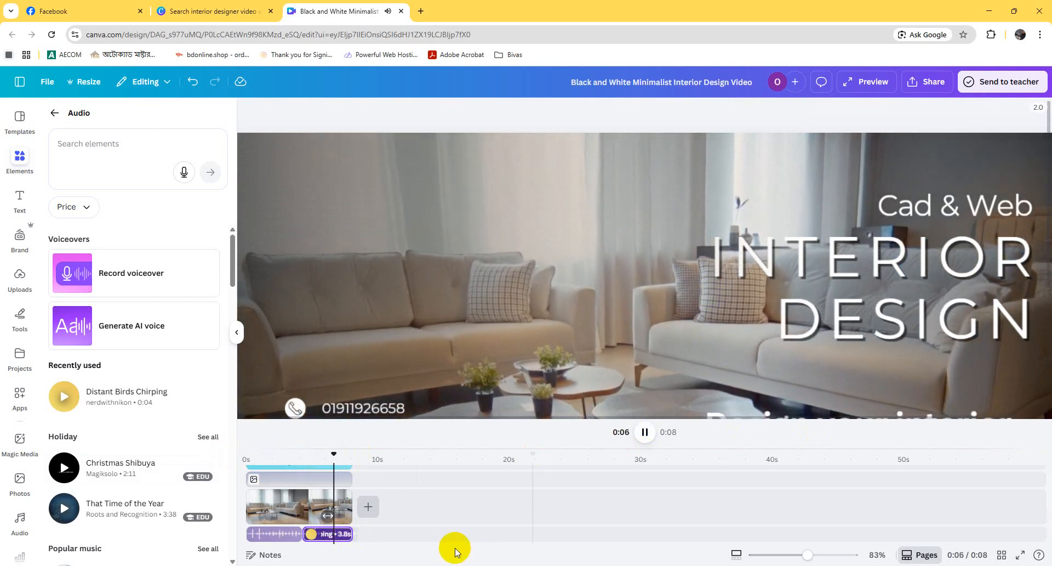
Step: Shift the second birds chirping clip slightly later, to start at about 5 seconds, and replay the video from the beginning
click(335, 537)
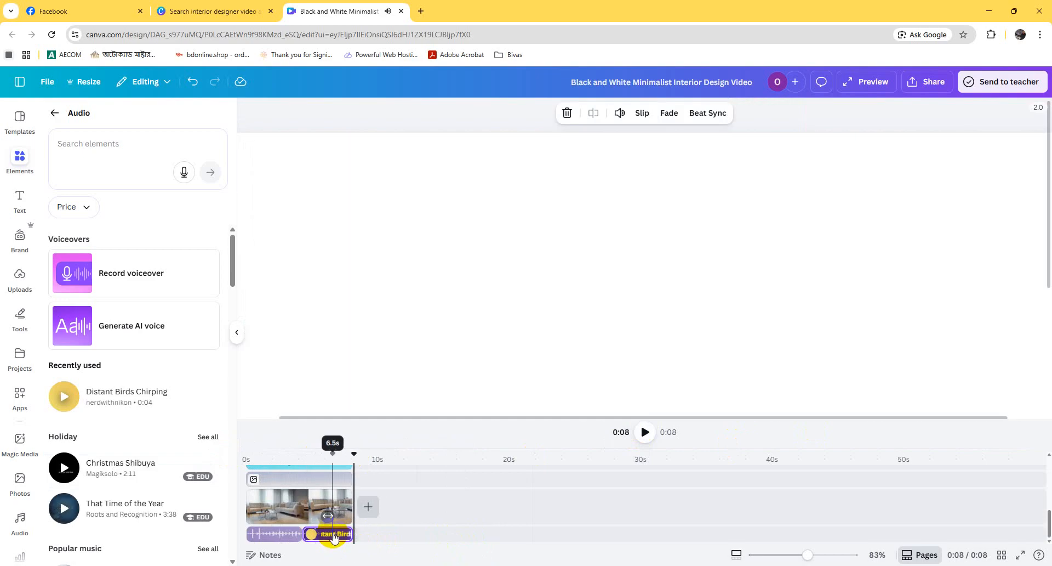
drag(343, 530, 343, 531)
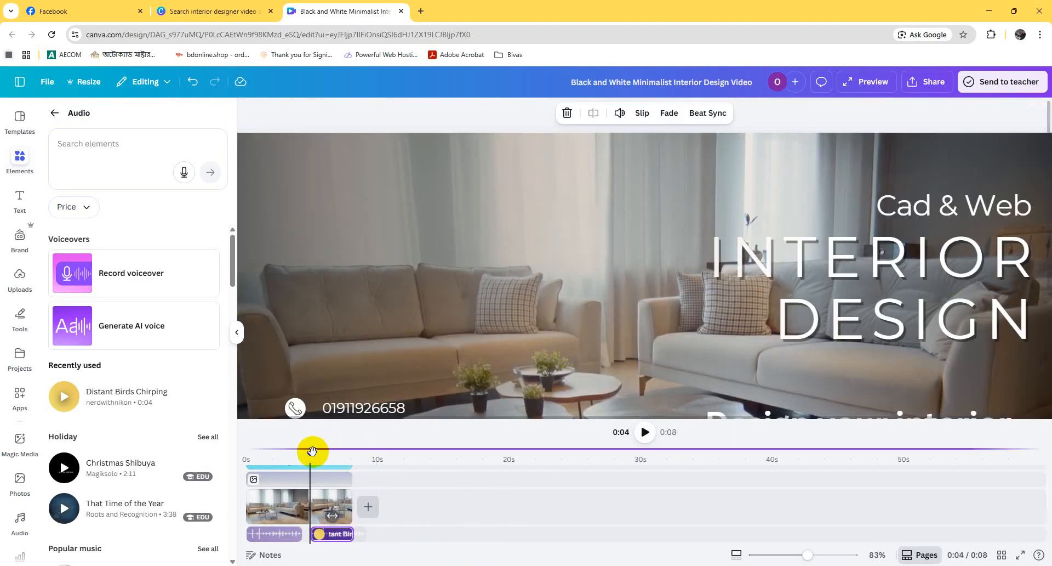
drag(311, 450, 246, 450)
click(644, 431)
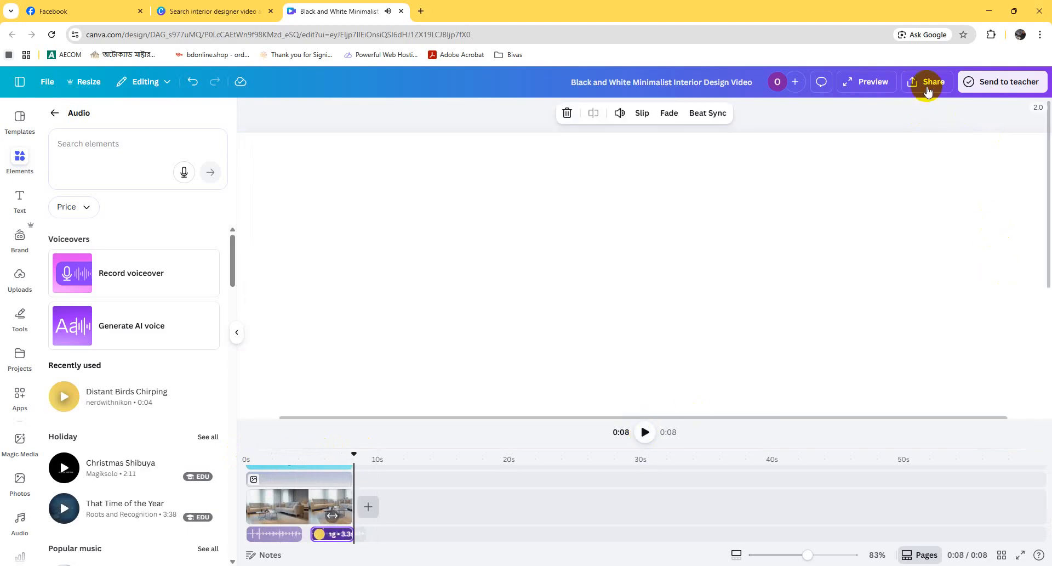
Step: Download the finished design as an MP4 video at 1080p (HD) quality
click(927, 82)
click(850, 301)
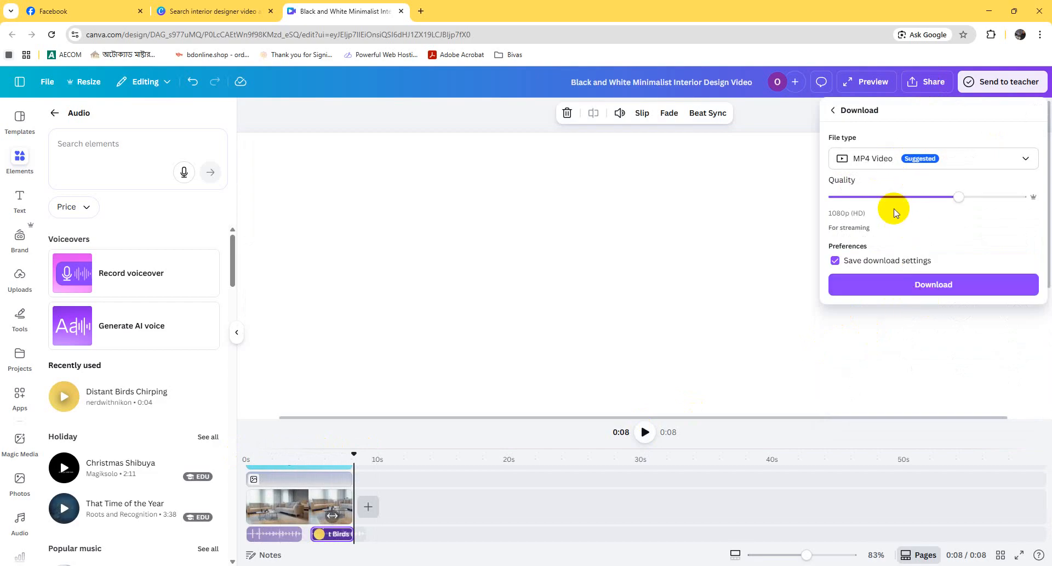
click(919, 295)
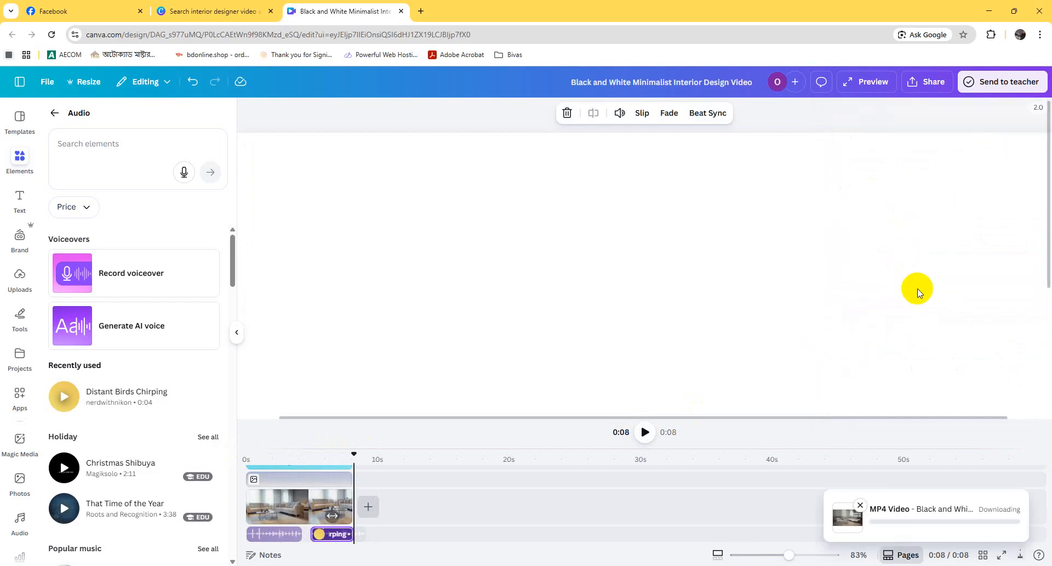